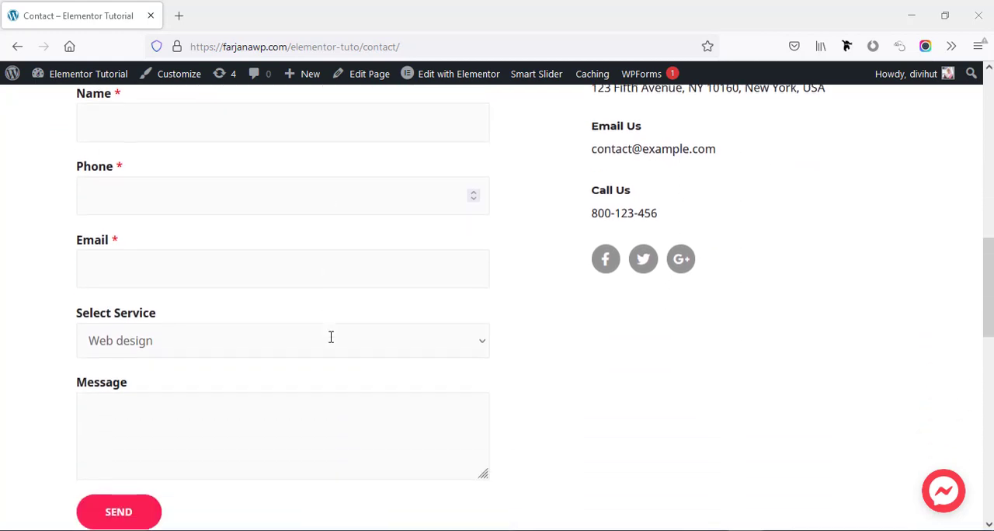
scroll(330, 342, "up", 2)
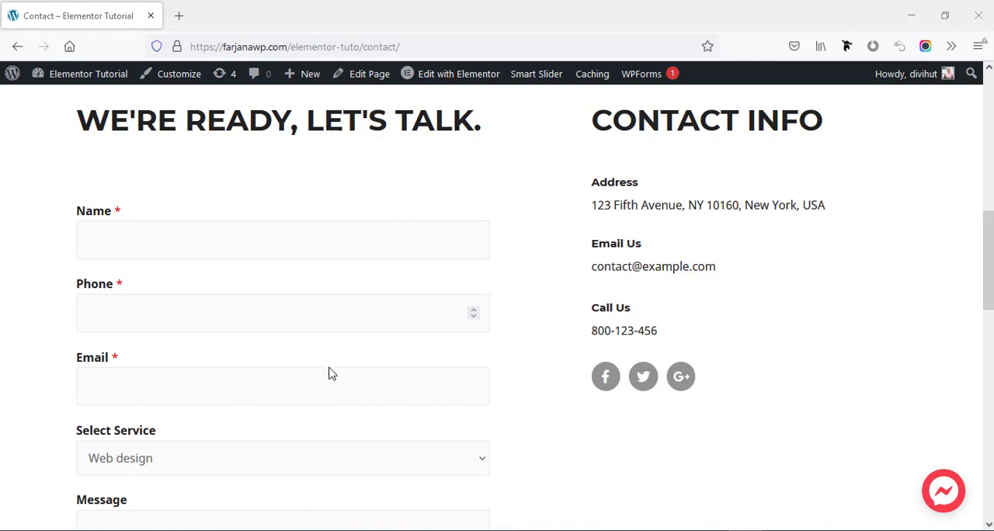
scroll(323, 346, "down", 3)
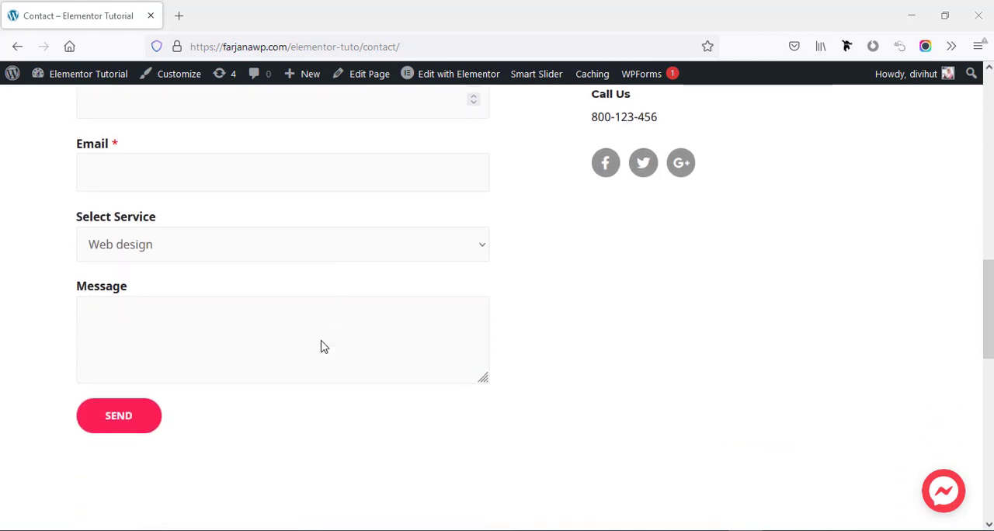
scroll(324, 346, "up", 3)
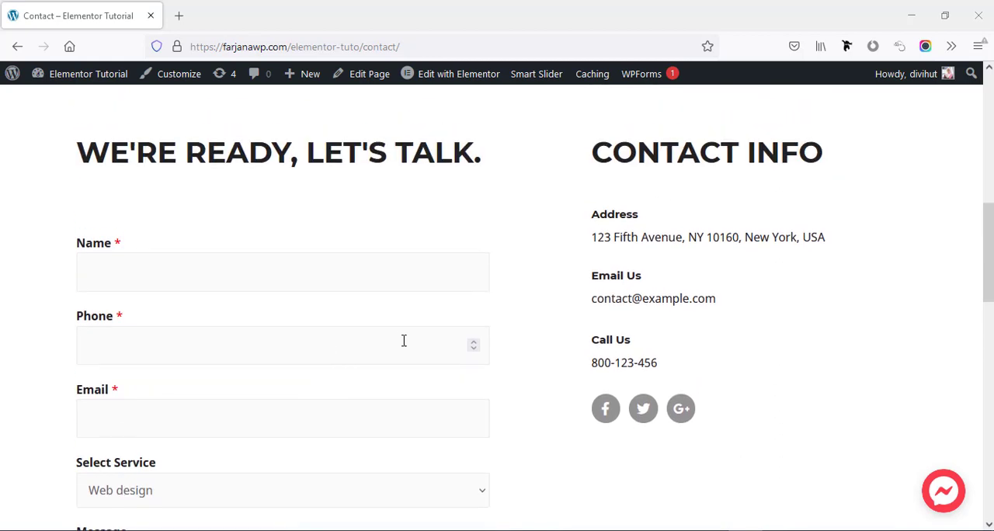
scroll(522, 355, "down", 3)
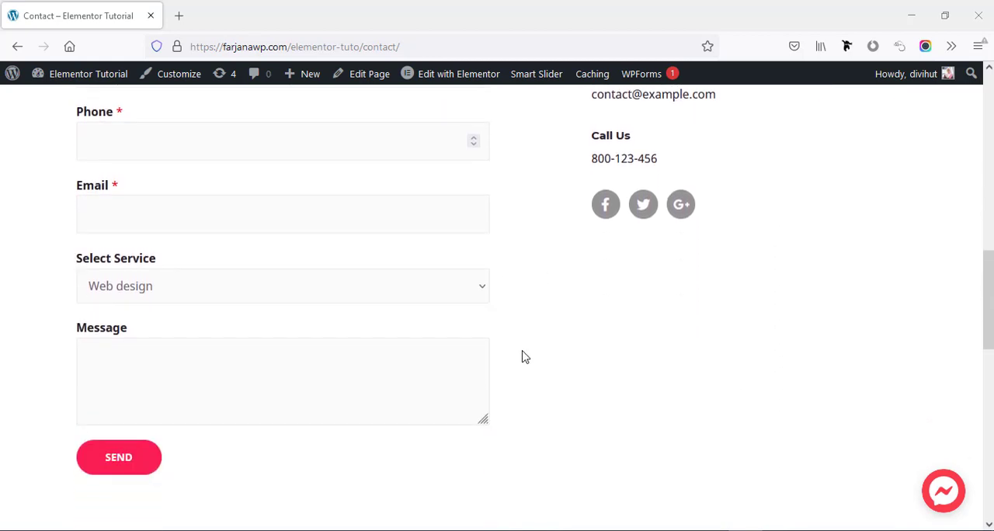
scroll(520, 356, "up", 2)
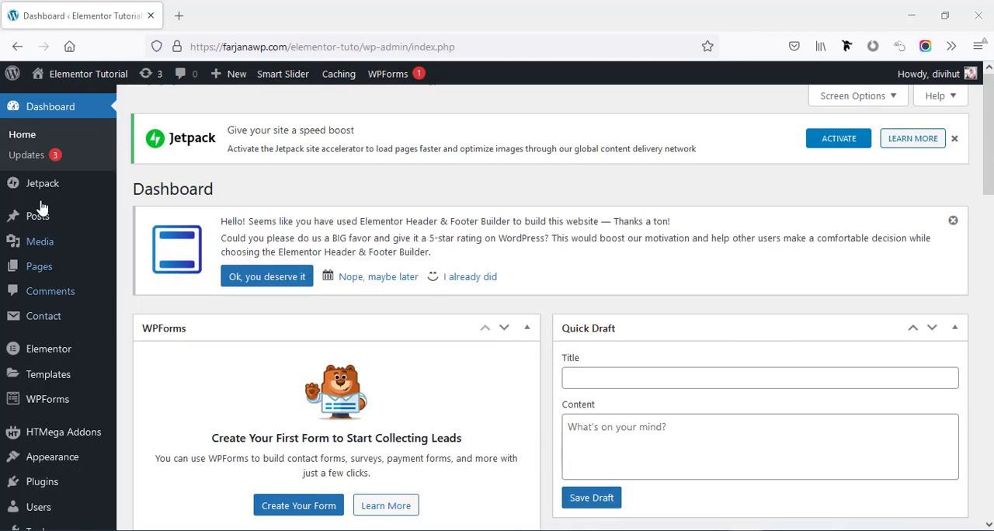
Search the WordPress plugin directory for "wpform" to find the Contact Form by WPForms plugin
mouse_move(66, 217)
scroll(62, 349, "down", 3)
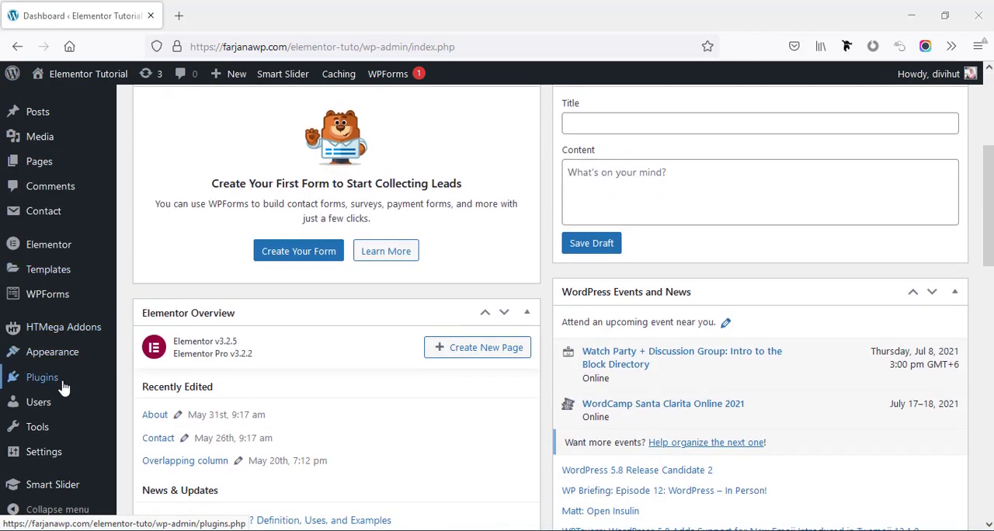
mouse_move(62, 388)
left_click(150, 402)
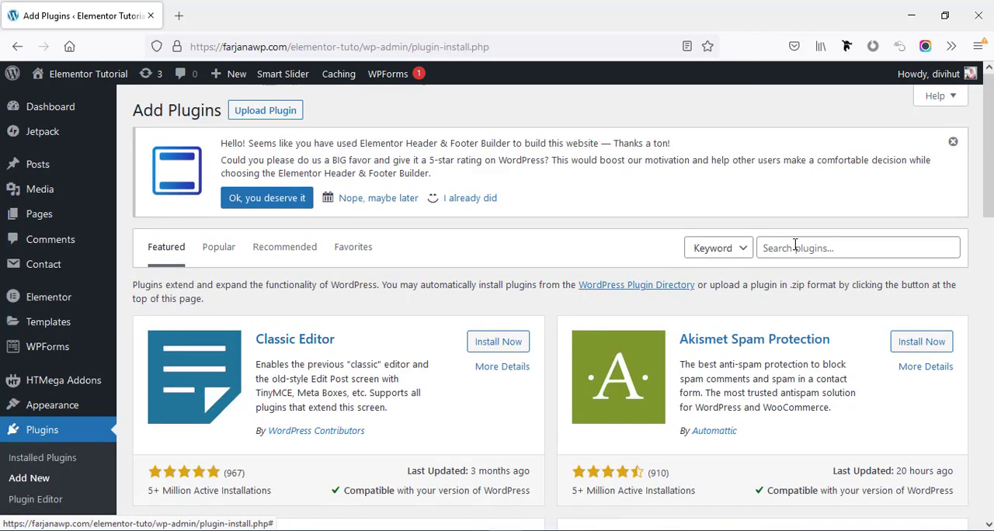
left_click(808, 254)
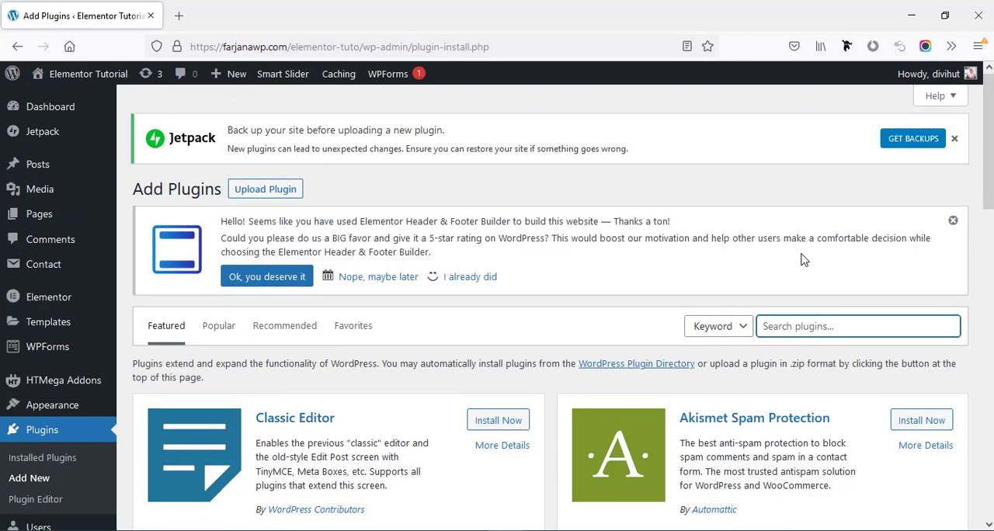
type("wpfo")
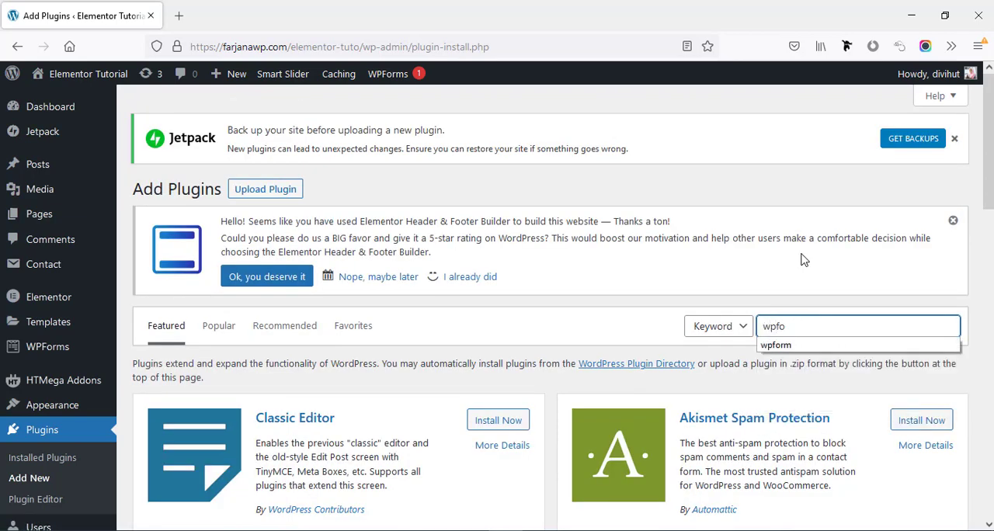
type("rm")
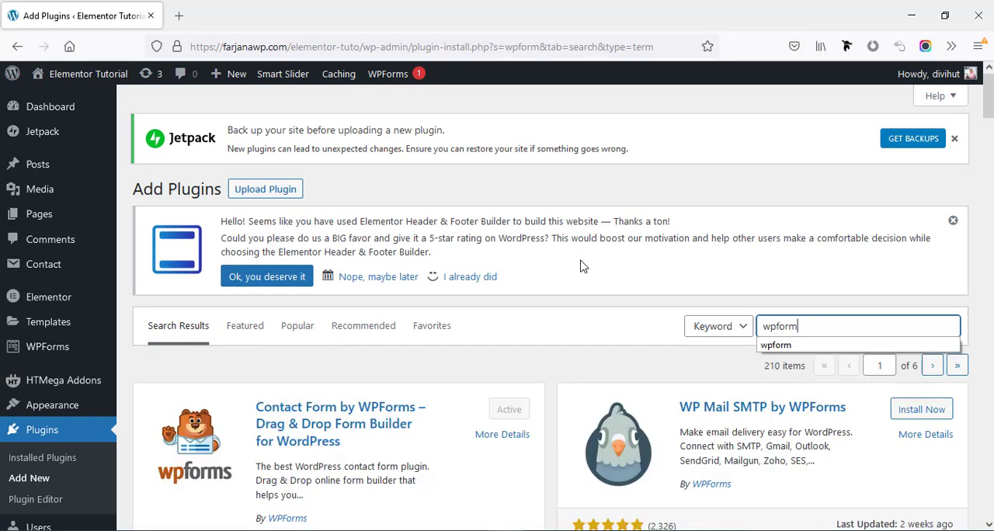
scroll(584, 263, "down", 3)
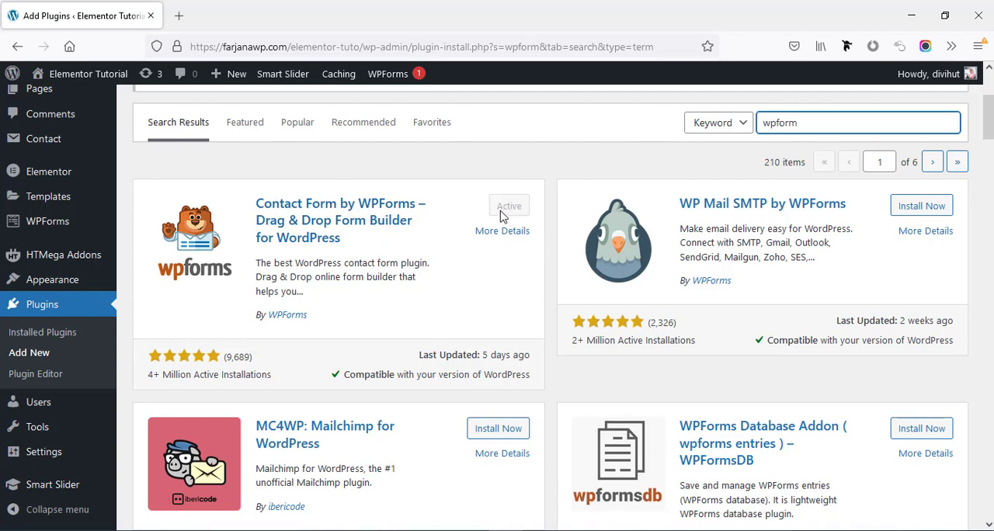
Check the installed plugins list for the WPForms Lite entry
left_click(66, 336)
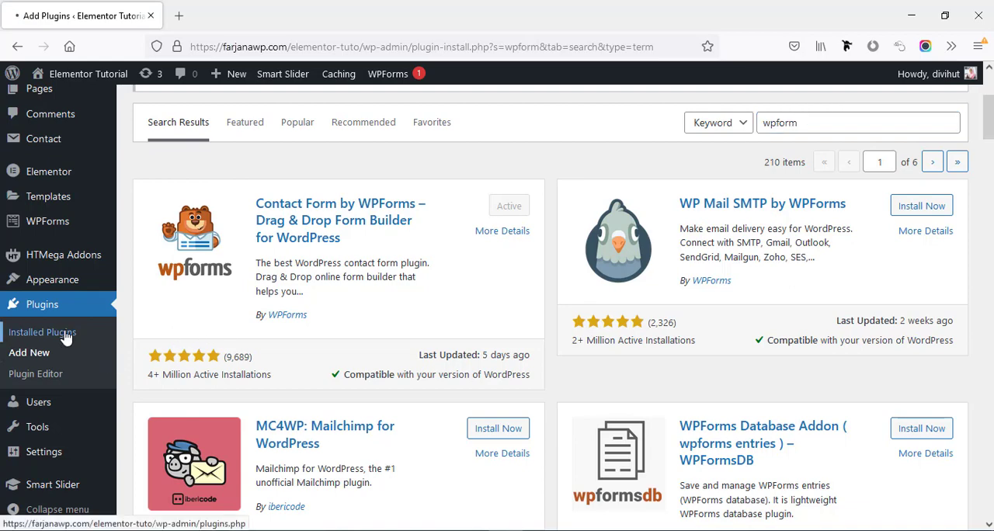
scroll(284, 432, "down", 5)
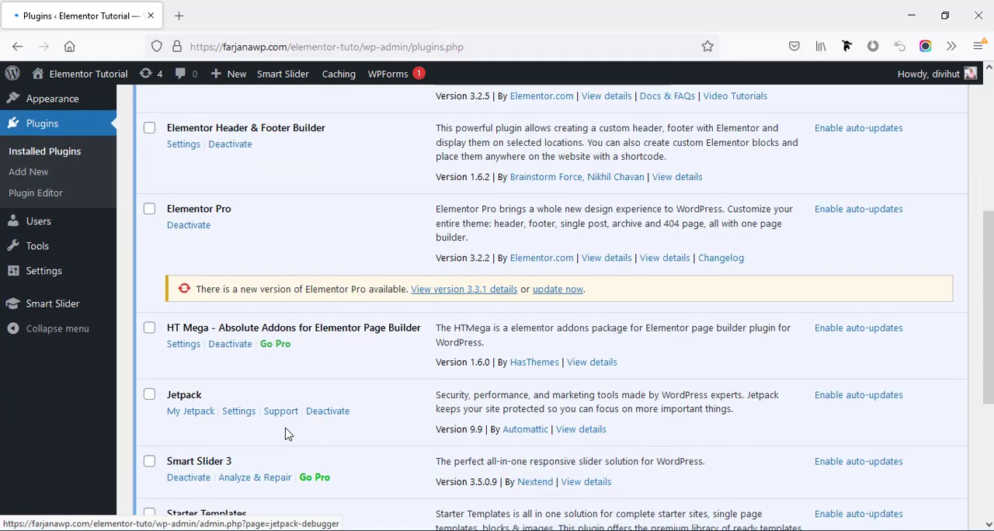
scroll(285, 432, "down", 4)
scroll(287, 435, "up", 1)
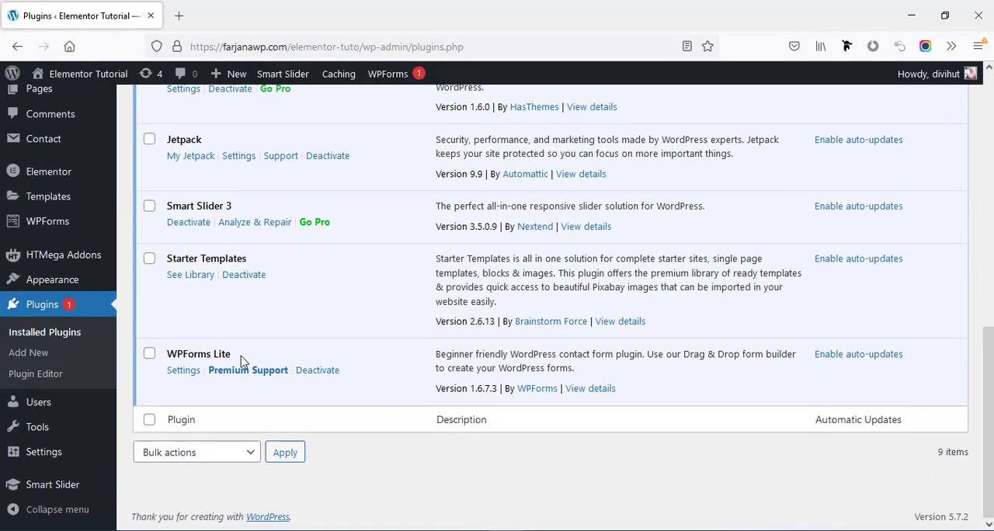
scroll(159, 365, "up", 1)
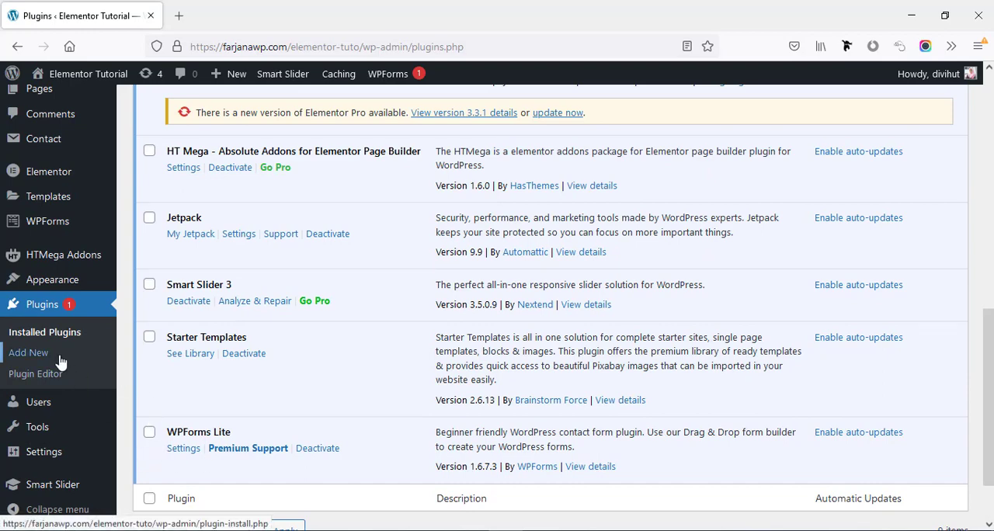
scroll(175, 485, "up", 1)
scroll(70, 409, "up", 1)
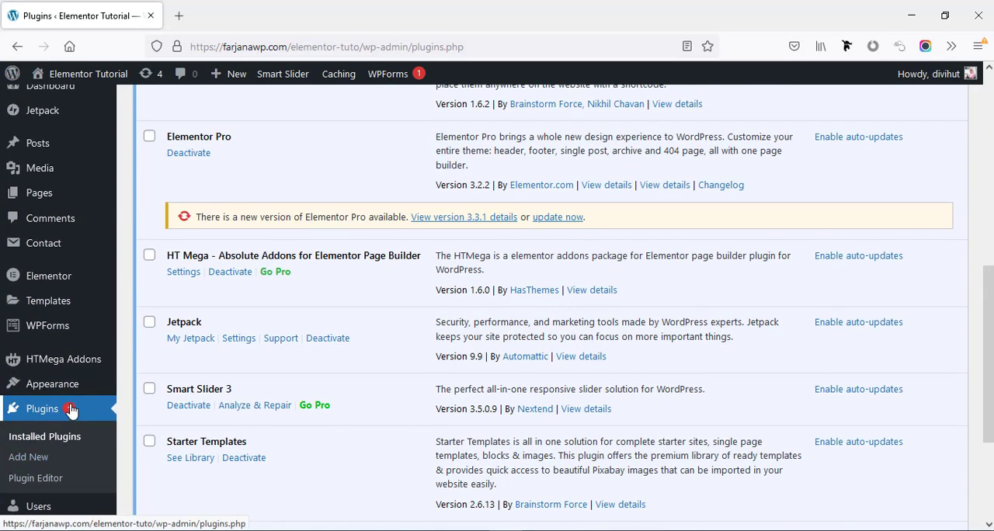
Open the WPForms forms overview and start adding a new form
mouse_move(60, 336)
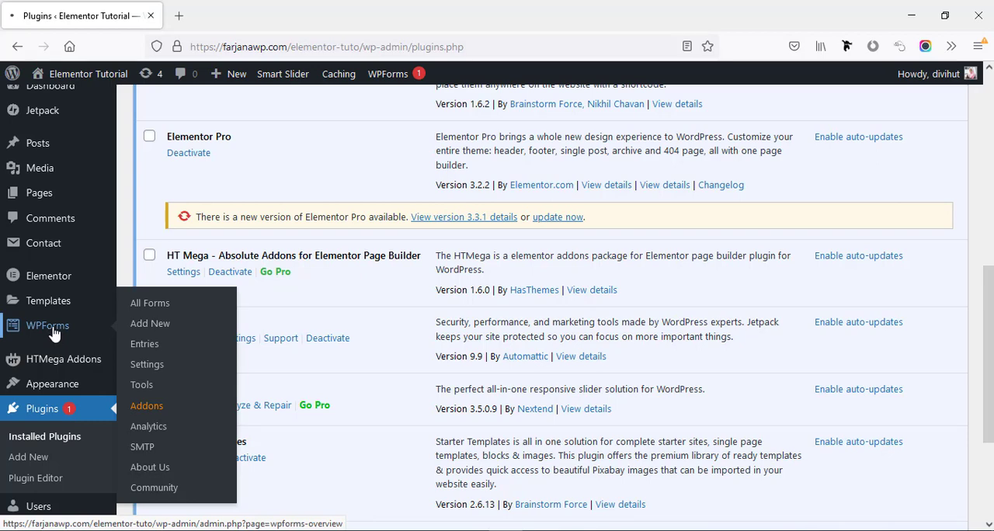
left_click(55, 333)
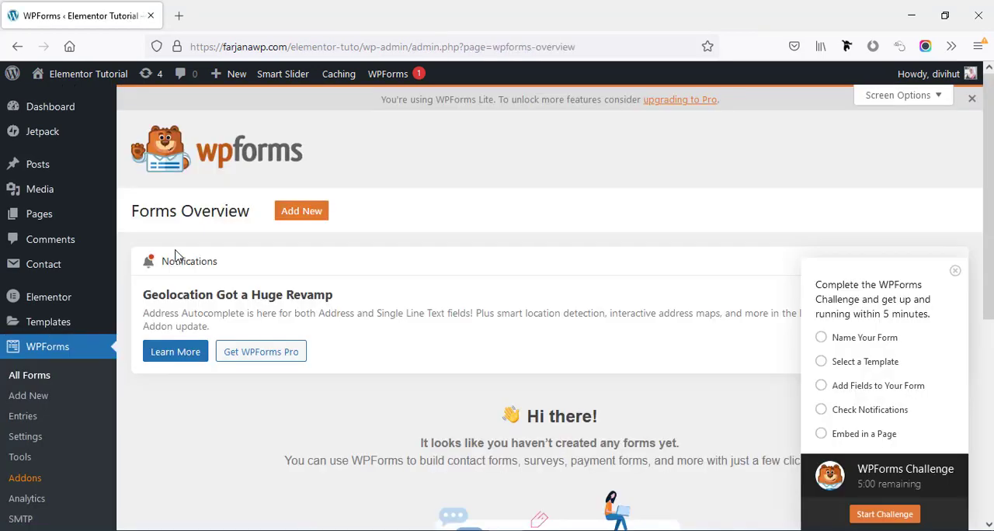
scroll(299, 287, "down", 3)
scroll(282, 295, "up", 2)
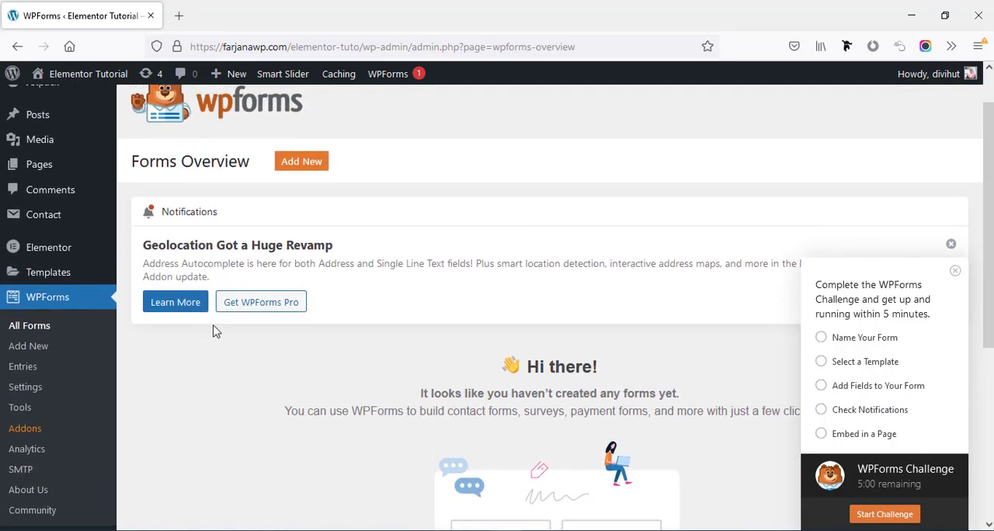
left_click(303, 166)
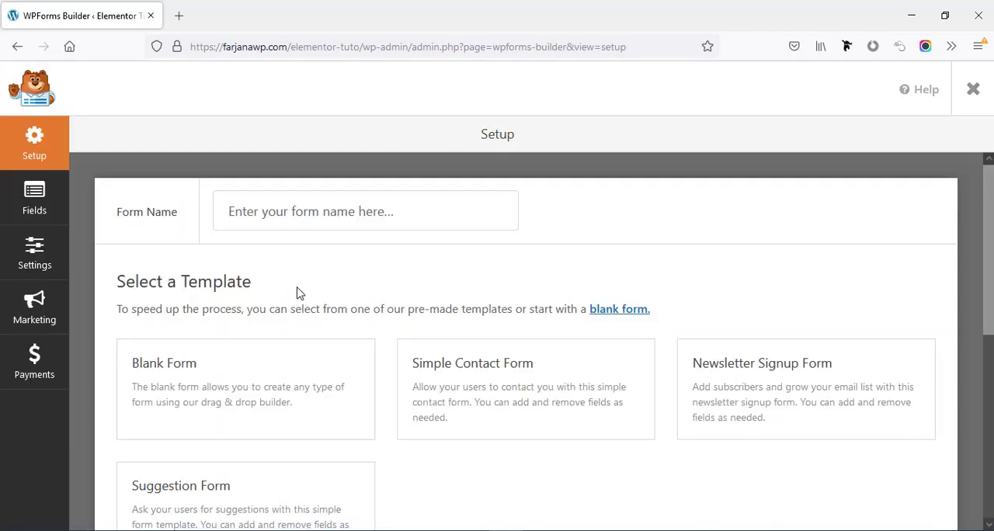
Name the new form "Contact Form" and create it from the Simple Contact Form template
scroll(297, 291, "down", 2)
scroll(290, 293, "up", 2)
left_click(243, 211)
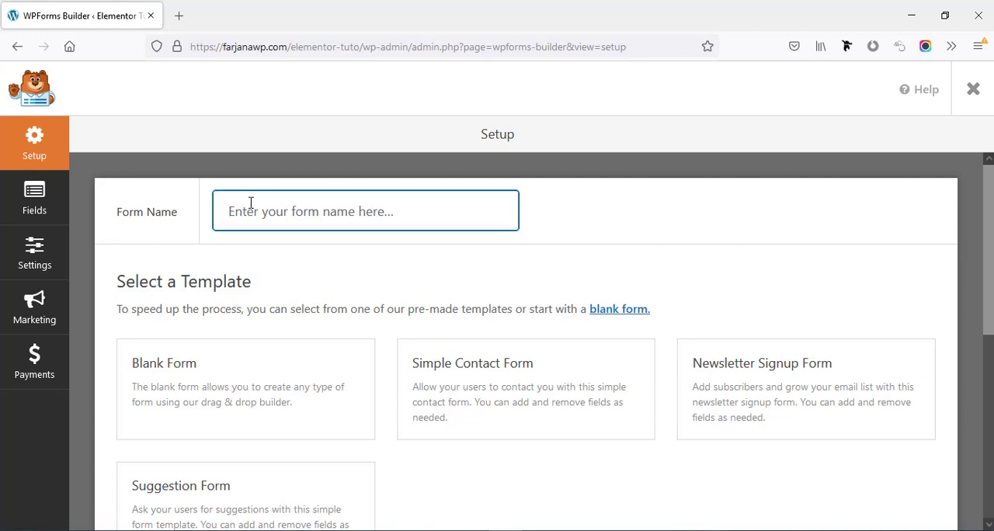
type("C")
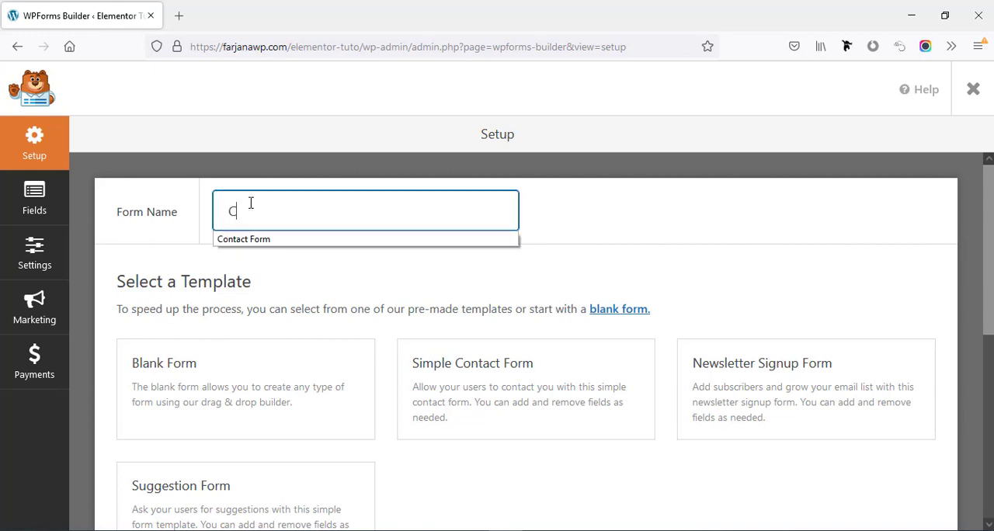
key("Down")
key("Return")
scroll(306, 296, "down", 1)
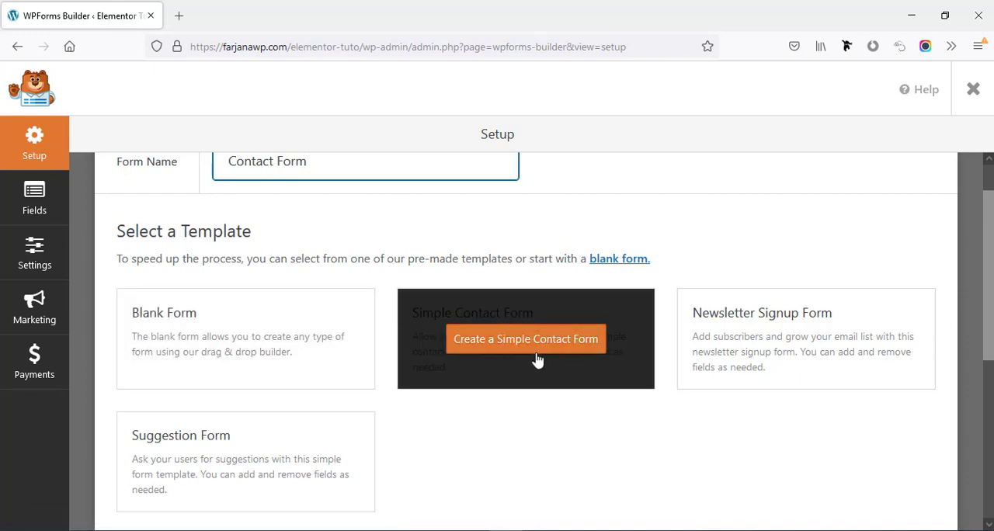
left_click(534, 350)
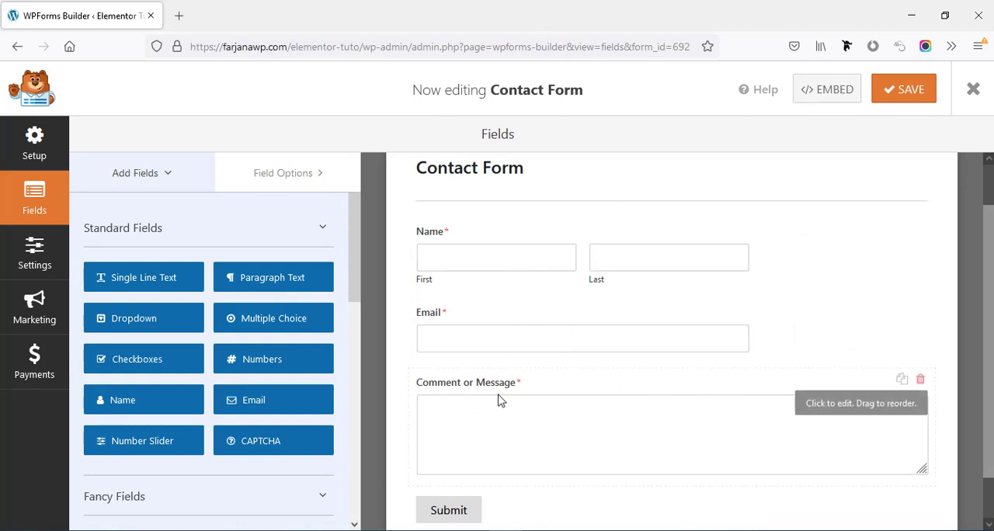
Set the format of the form's Name field to Simple
scroll(566, 422, "down", 1)
scroll(566, 417, "up", 2)
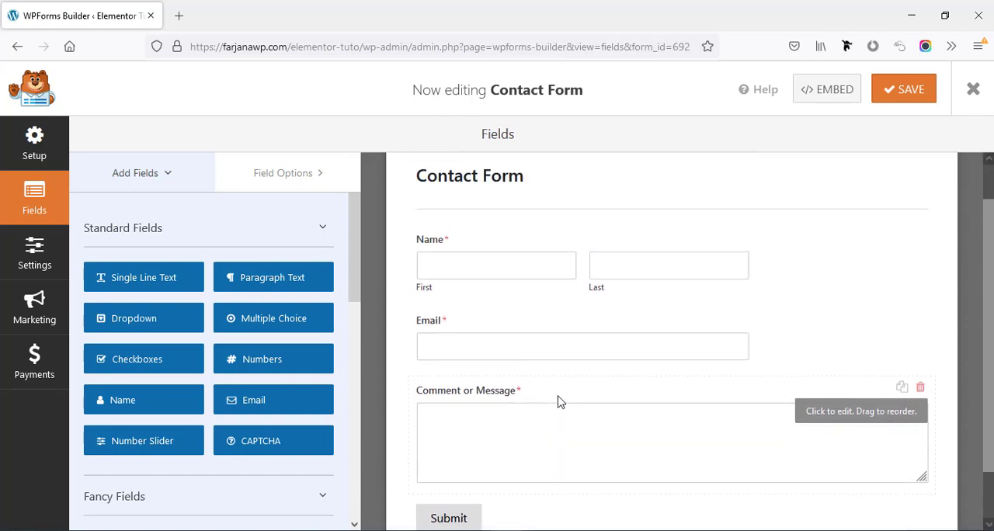
scroll(557, 402, "up", 1)
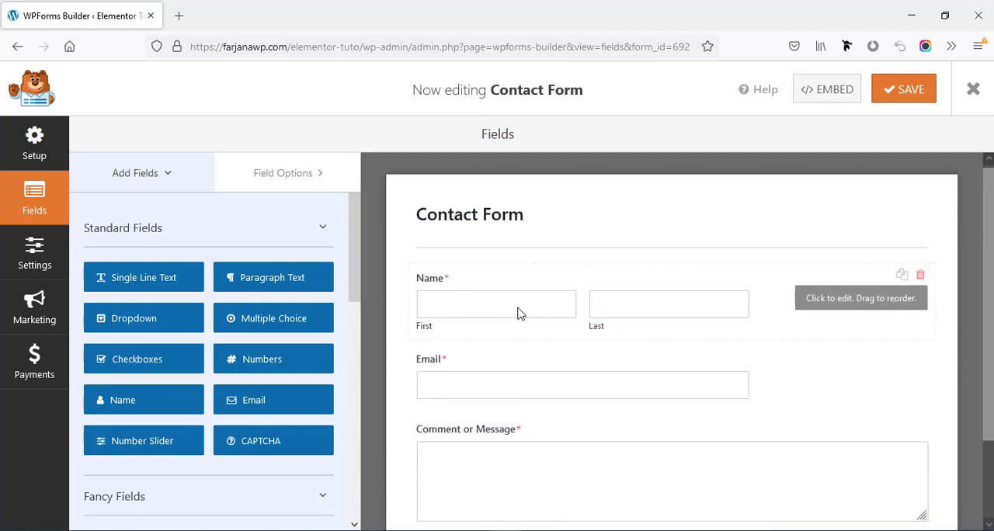
left_click(817, 302)
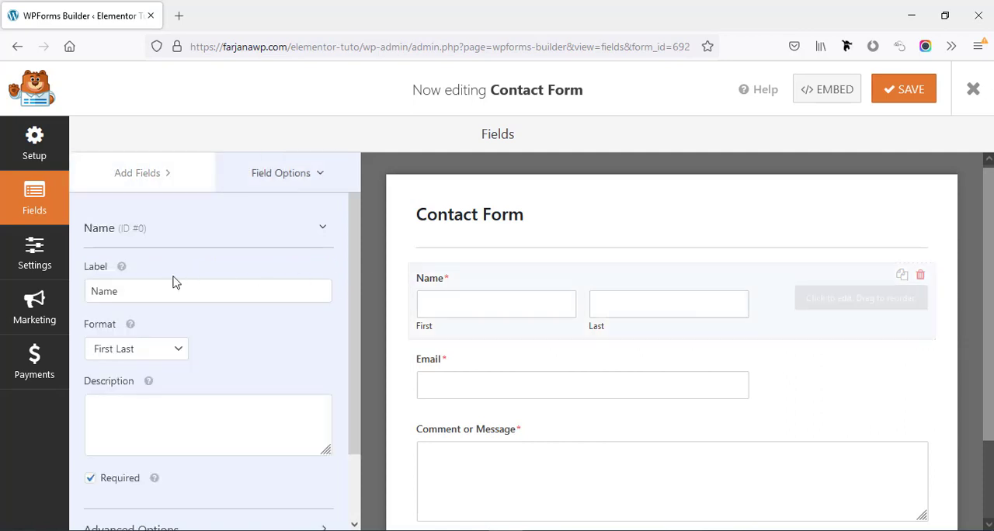
left_click(106, 291)
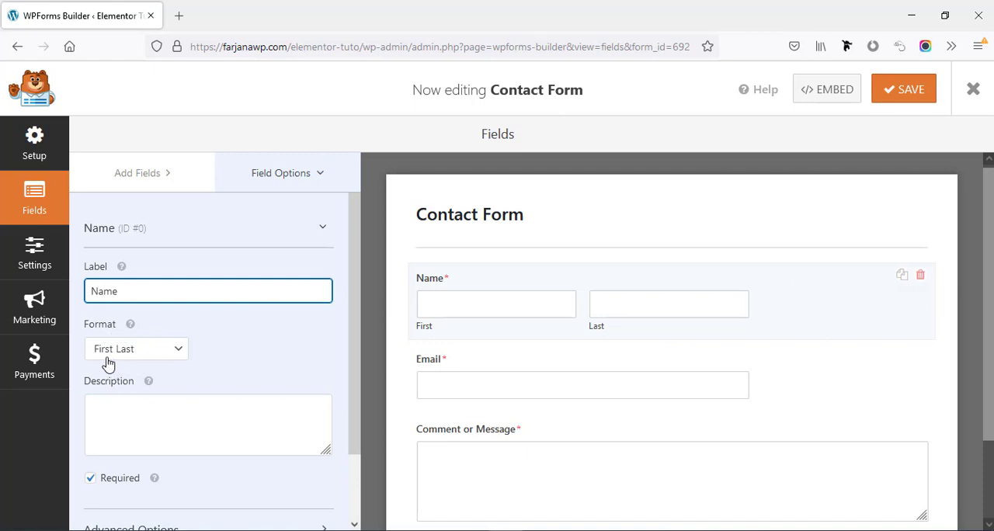
left_click(173, 360)
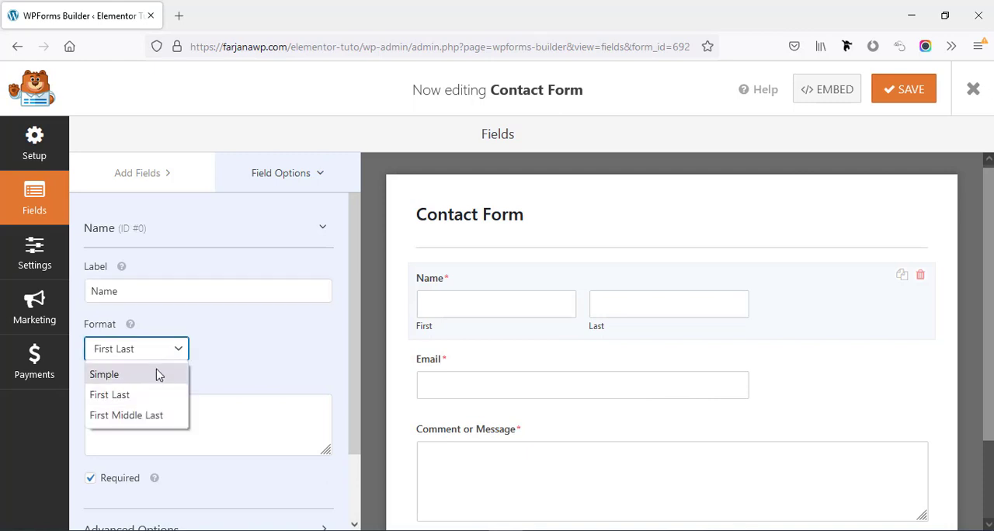
left_click(158, 375)
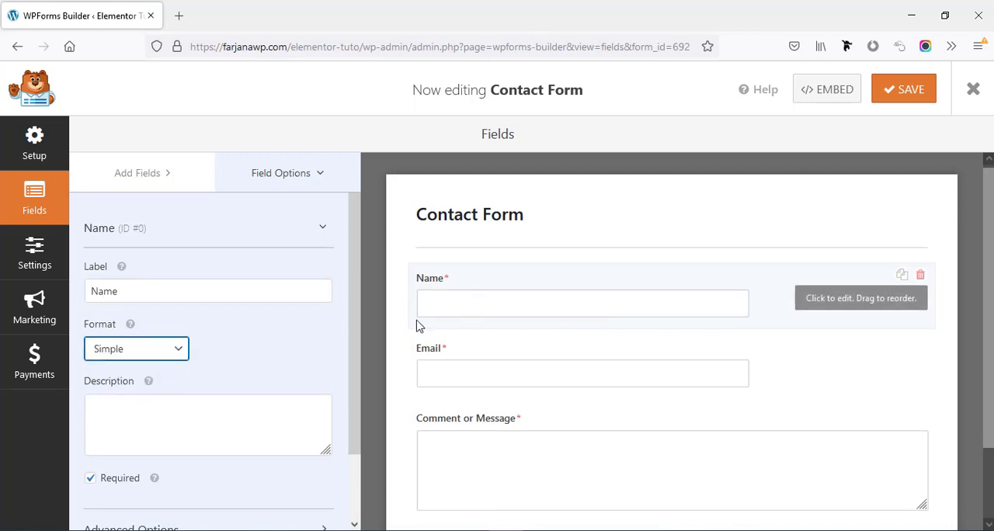
Try the First Middle Last format on the Name field and switch it back to Simple
left_click(184, 354)
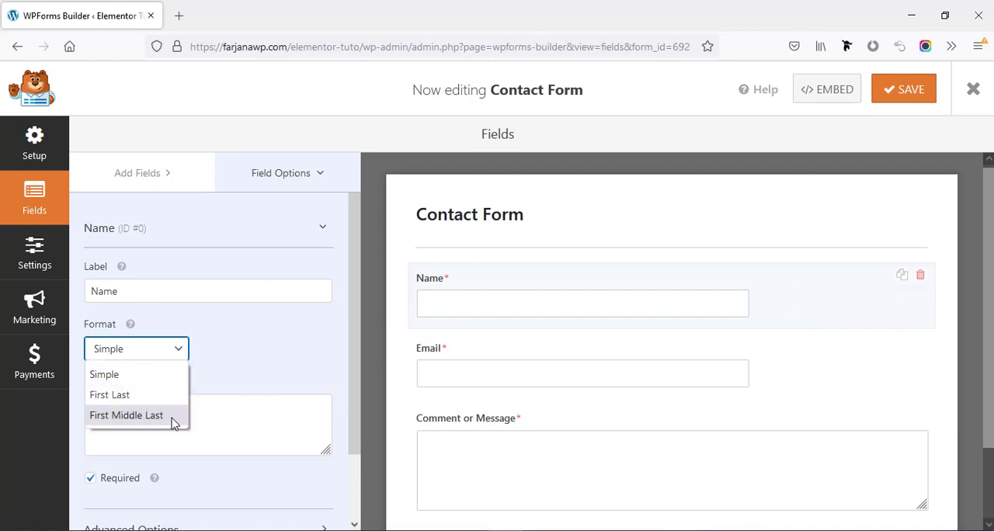
left_click(172, 419)
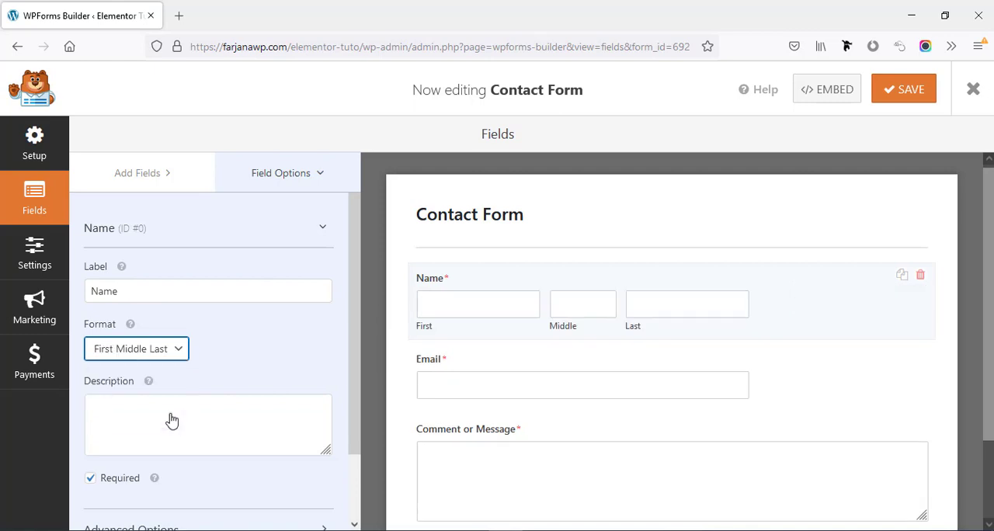
left_click(177, 350)
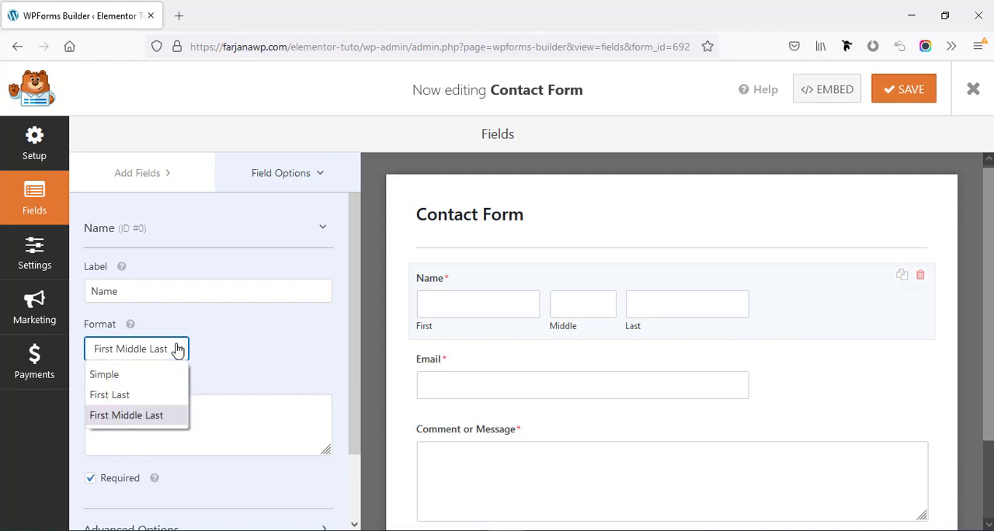
left_click(122, 376)
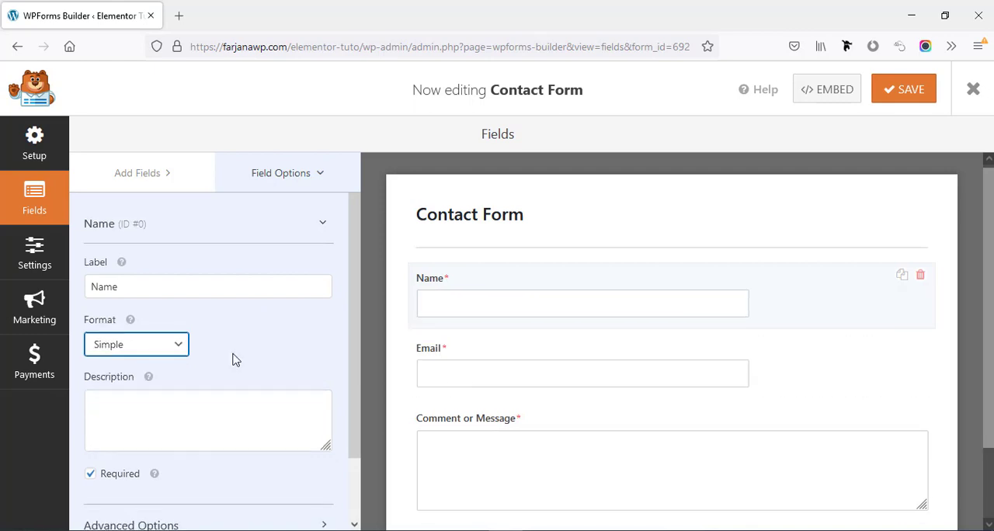
scroll(232, 357, "down", 2)
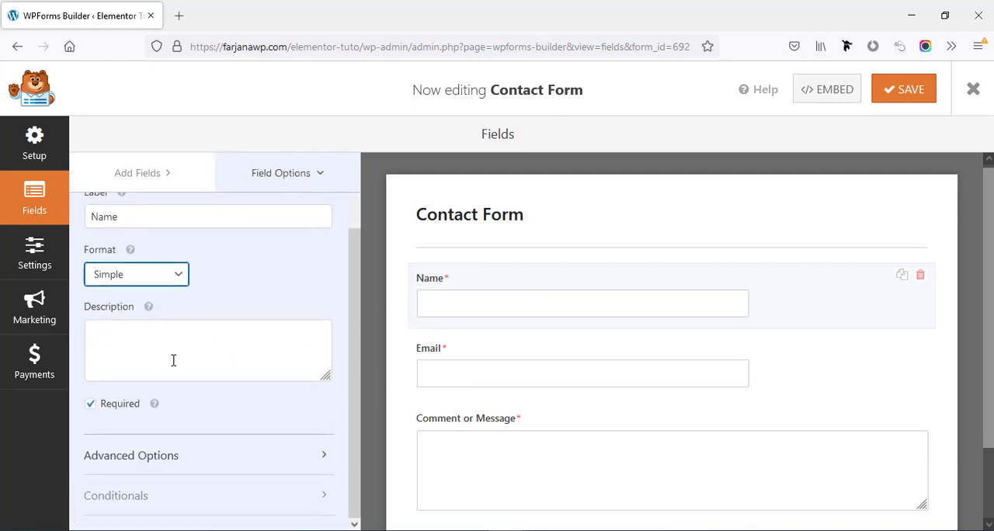
Try the description "details" on the Name field and clear it again
left_click(173, 360)
type("details")
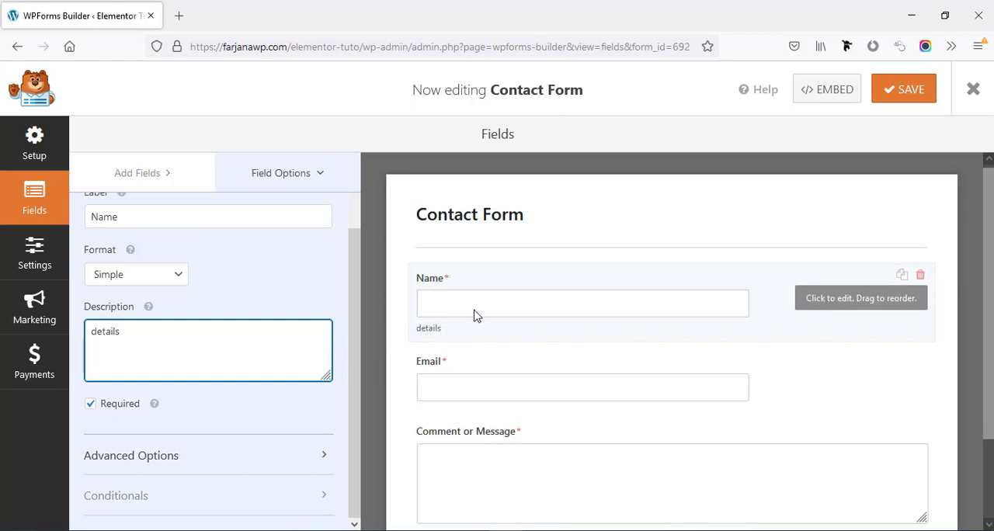
key("BackSpace")
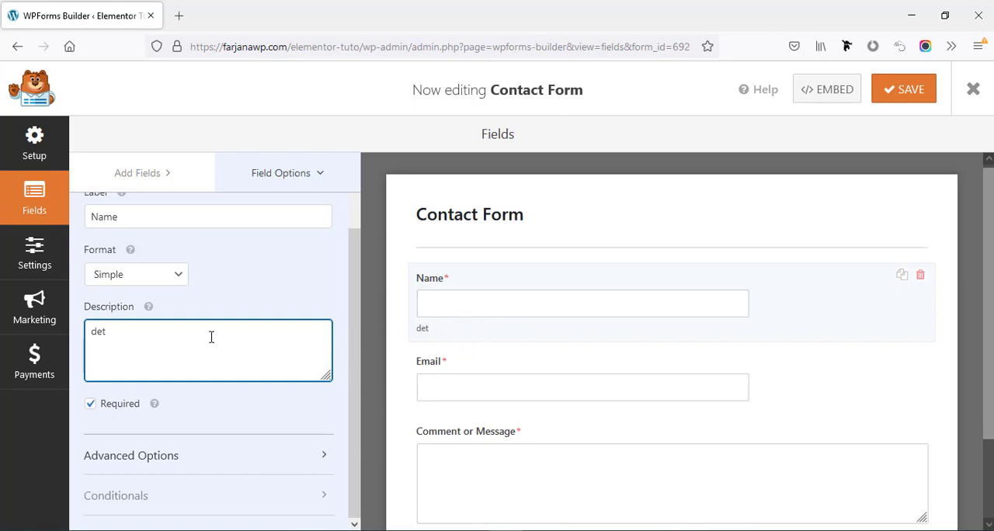
key("BackSpace")
key("BackSpace")
key("BackSpace")
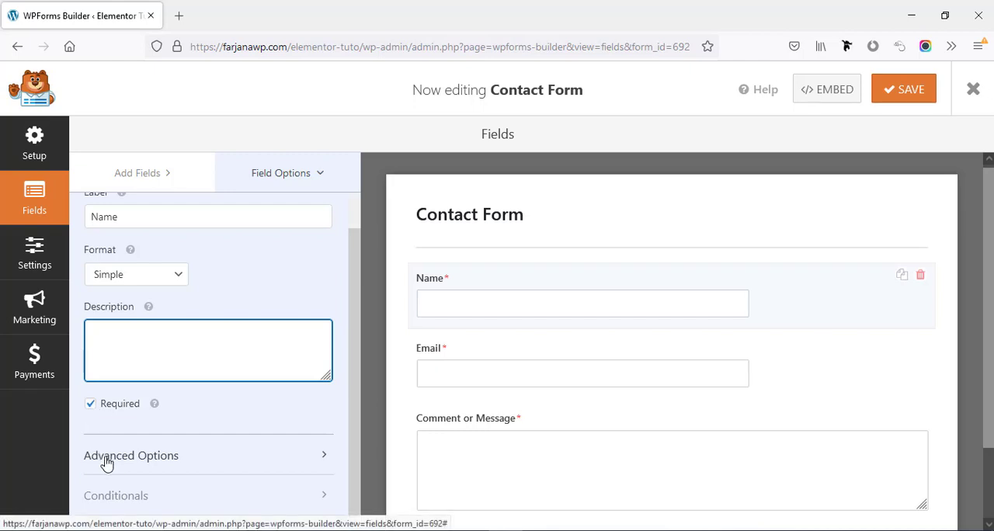
Try the Small field size in the Name field's advanced options and set it back to Medium
left_click(148, 463)
scroll(137, 395, "down", 4)
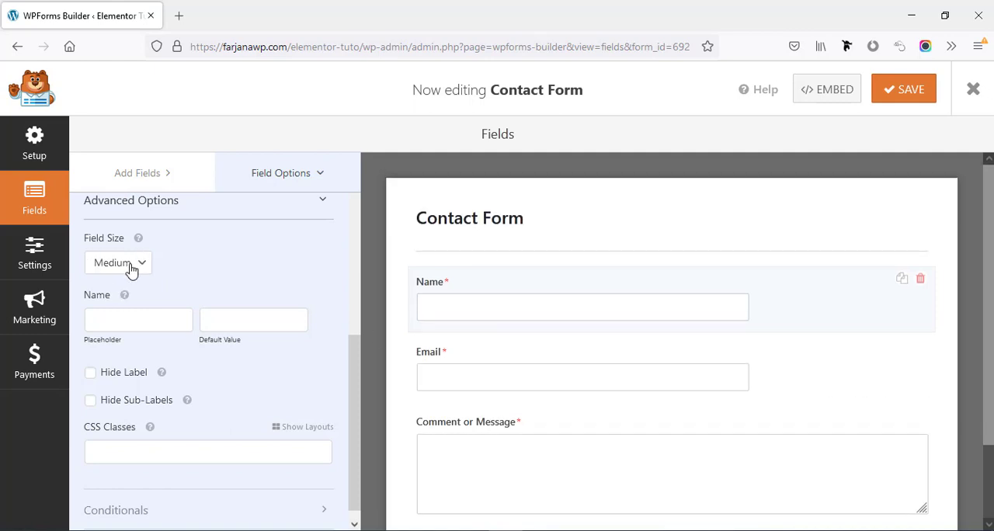
left_click(131, 268)
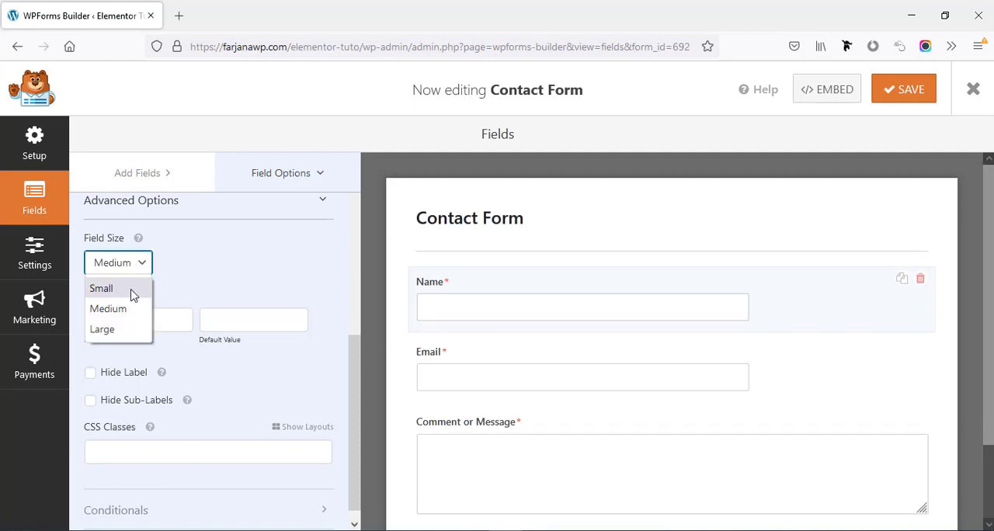
left_click(132, 286)
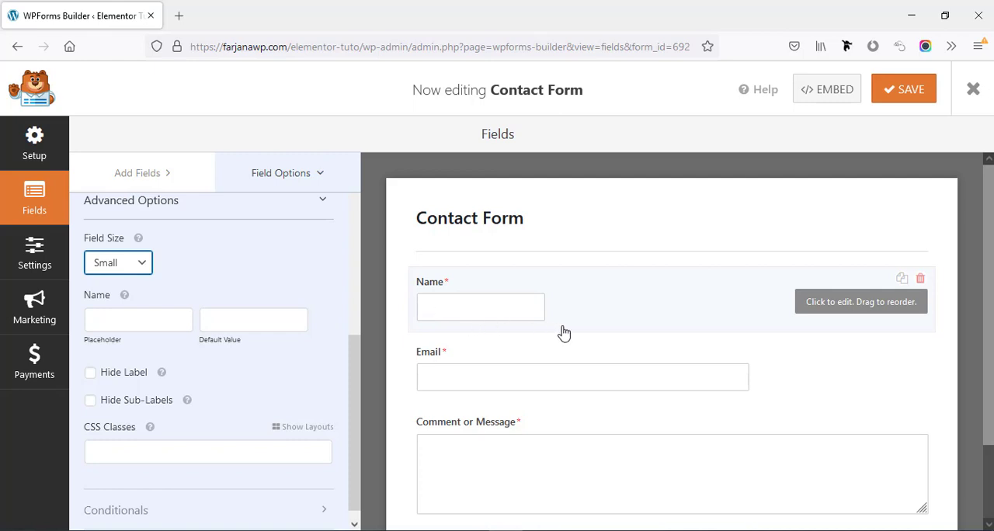
left_click(136, 268)
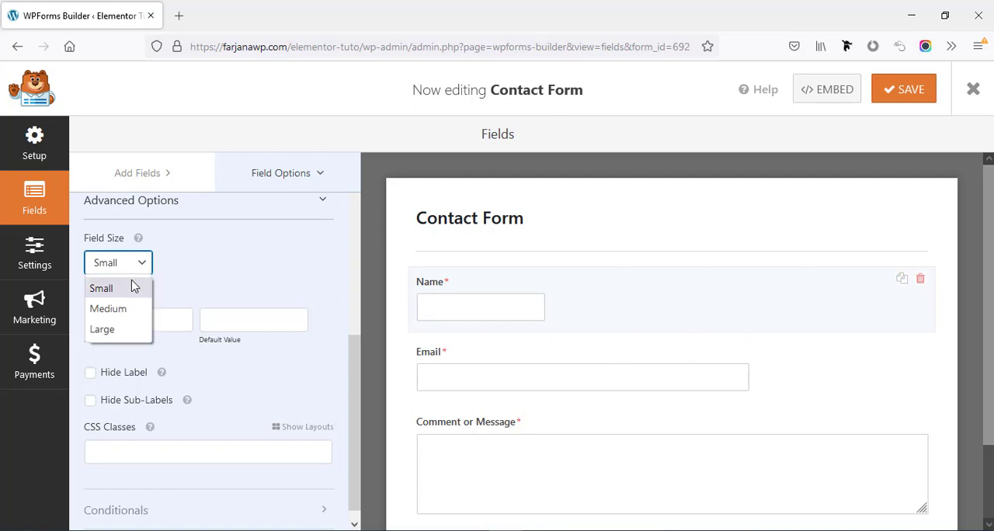
left_click(124, 309)
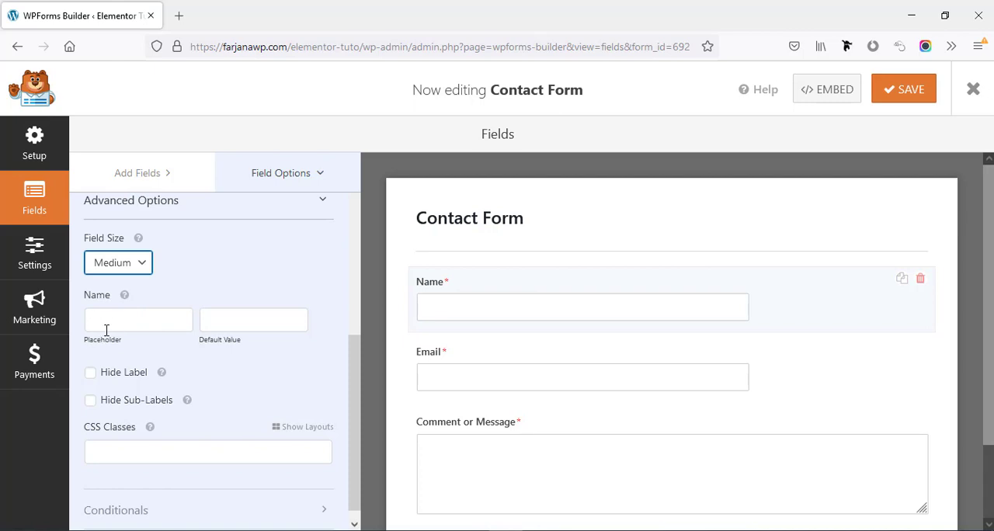
Try the placeholder "Type your name" with a hidden label on the Name field, and revert both settings
left_click(109, 318)
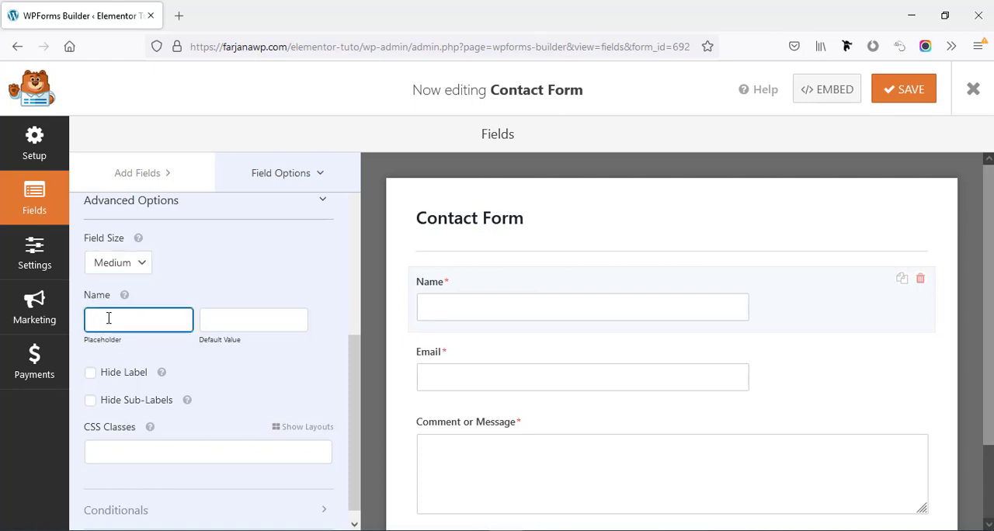
type("Type your name")
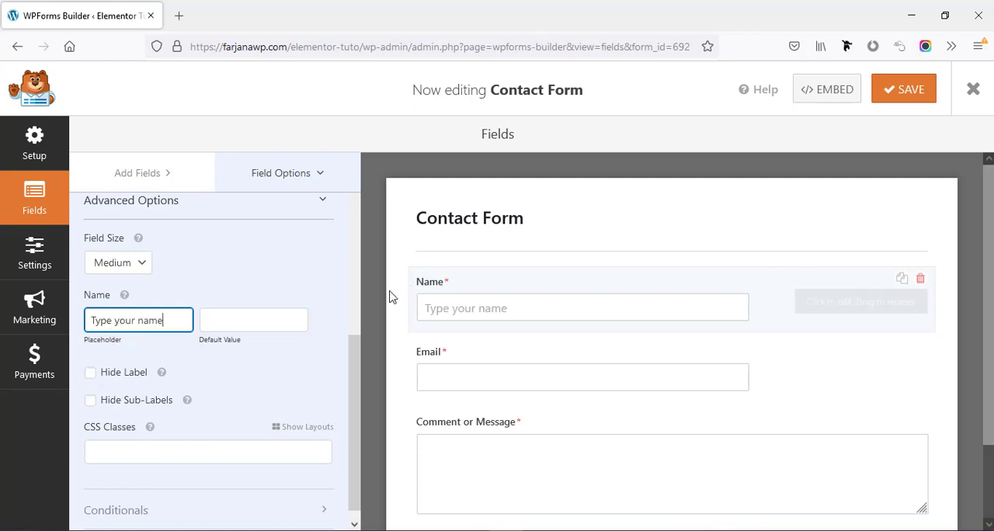
left_click(90, 375)
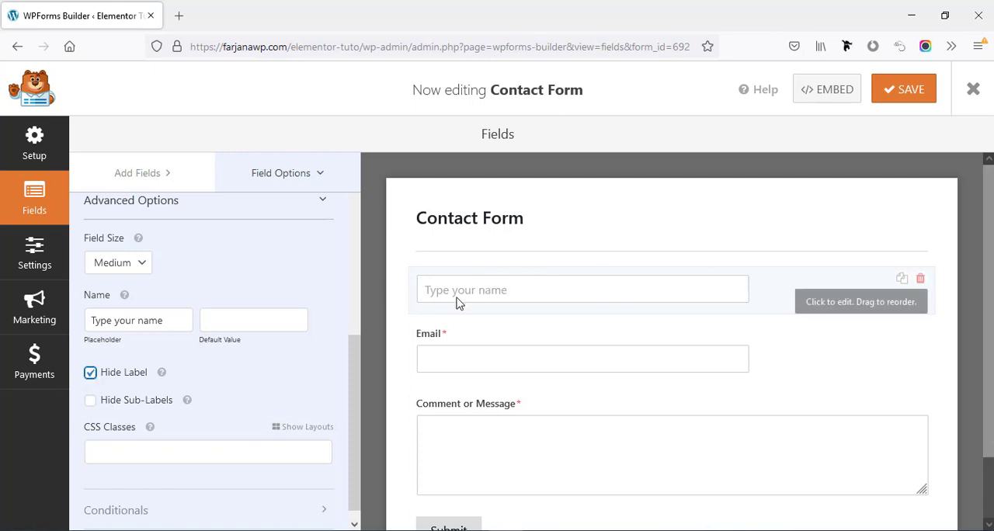
left_click(91, 374)
triple_click(138, 322)
key("BackSpace")
scroll(126, 405, "down", 1)
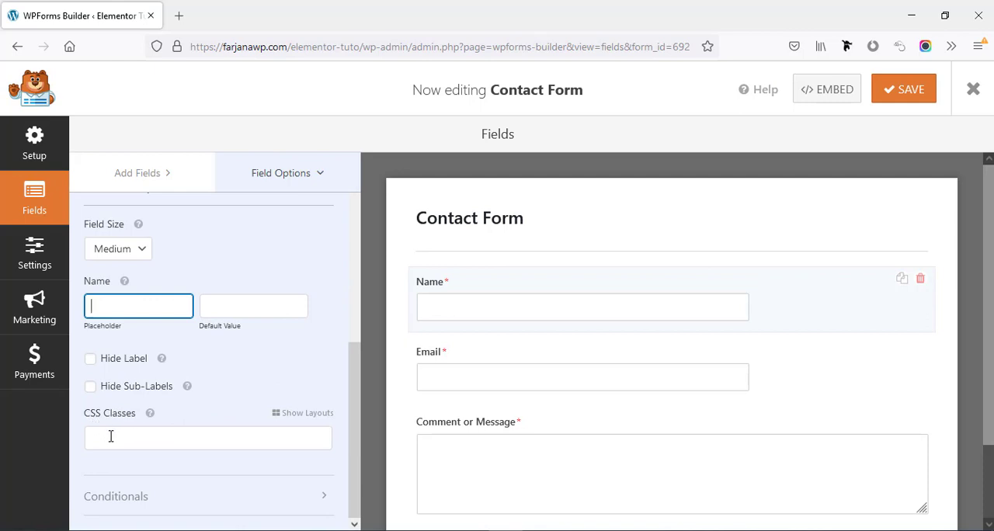
left_click(111, 436)
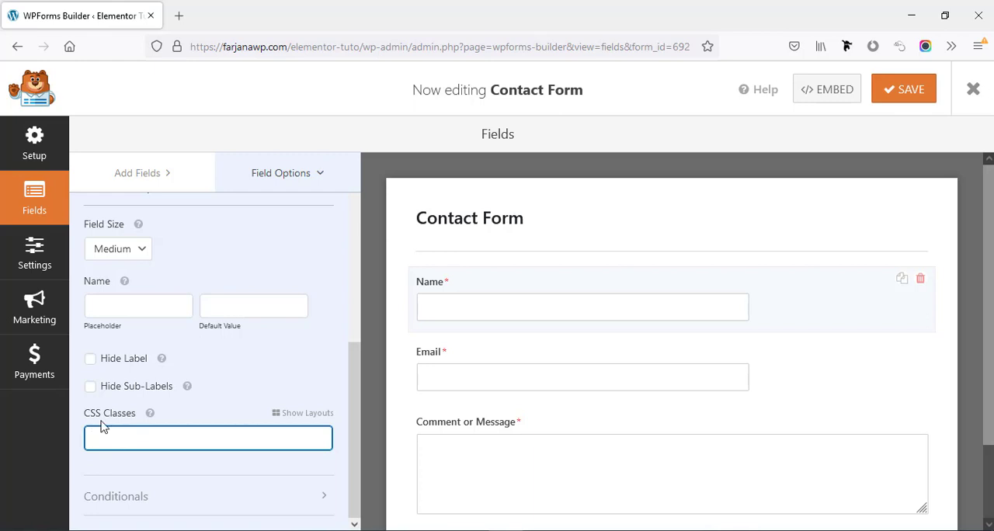
scroll(163, 407, "up", 4)
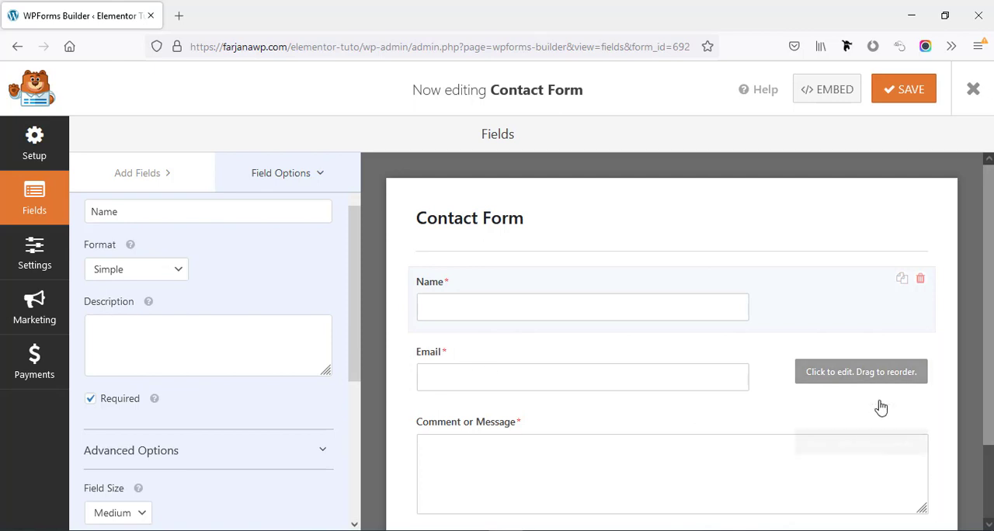
Try email confirmation on the Email field and turn it off again
left_click(830, 379)
scroll(249, 306, "up", 1)
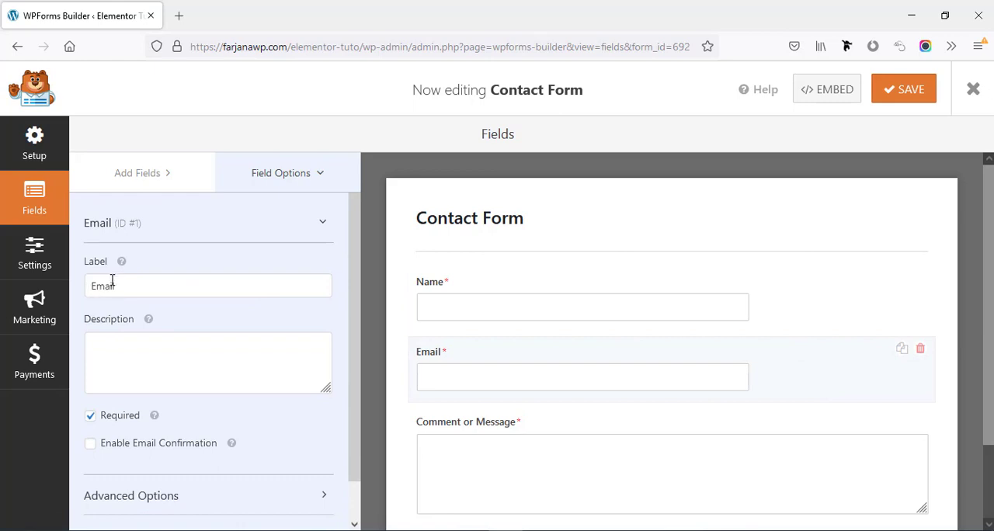
left_click(111, 291)
left_click(138, 375)
scroll(109, 364, "down", 1)
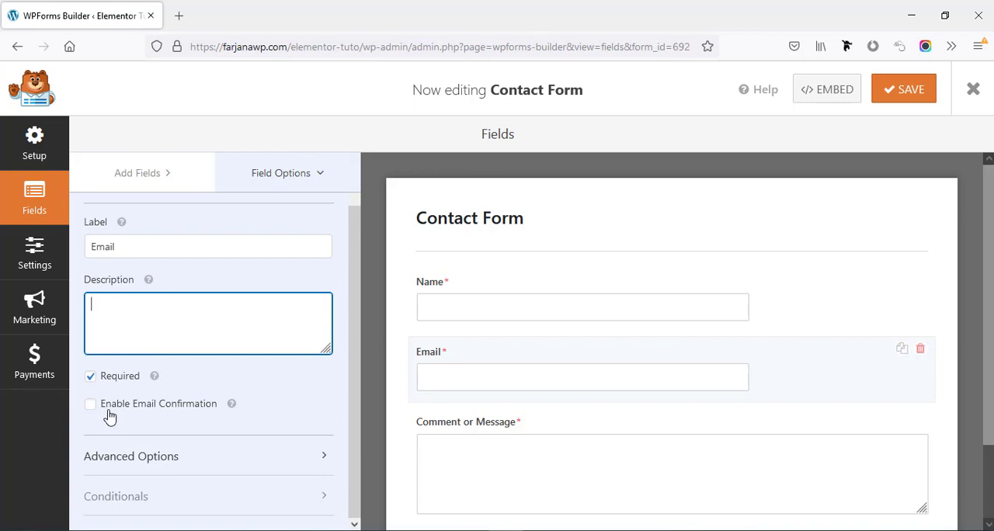
left_click(90, 406)
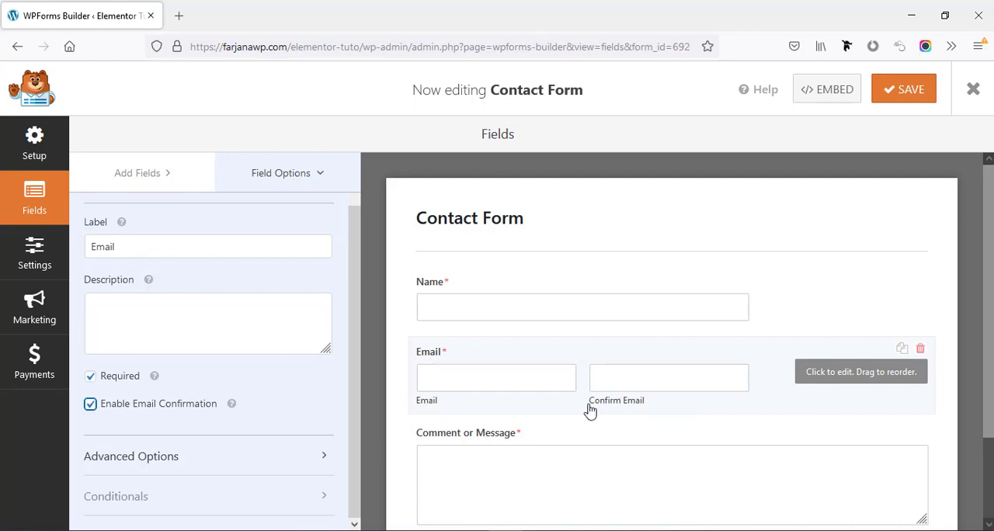
left_click(90, 407)
Examine the advanced options of the Email field and the Comment or Message field
left_click(144, 460)
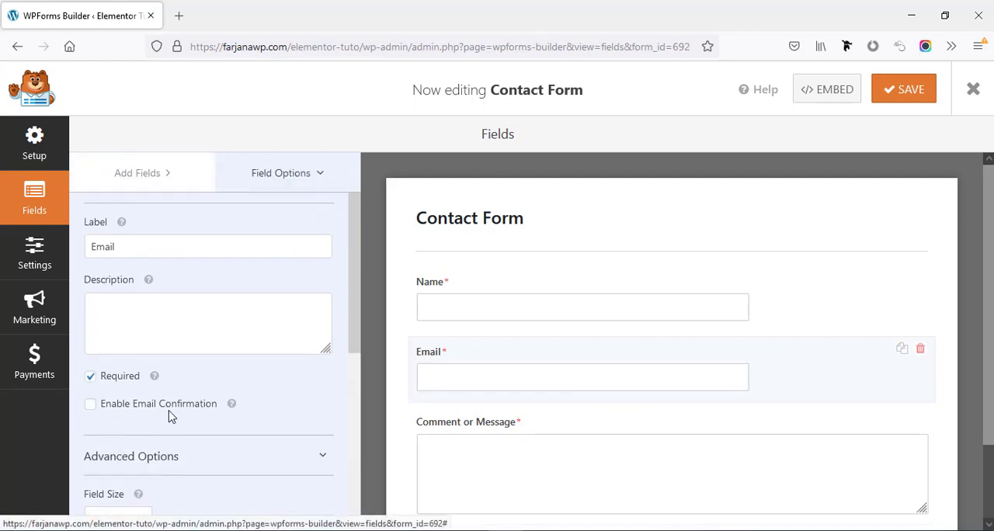
scroll(173, 420, "down", 3)
mouse_move(138, 290)
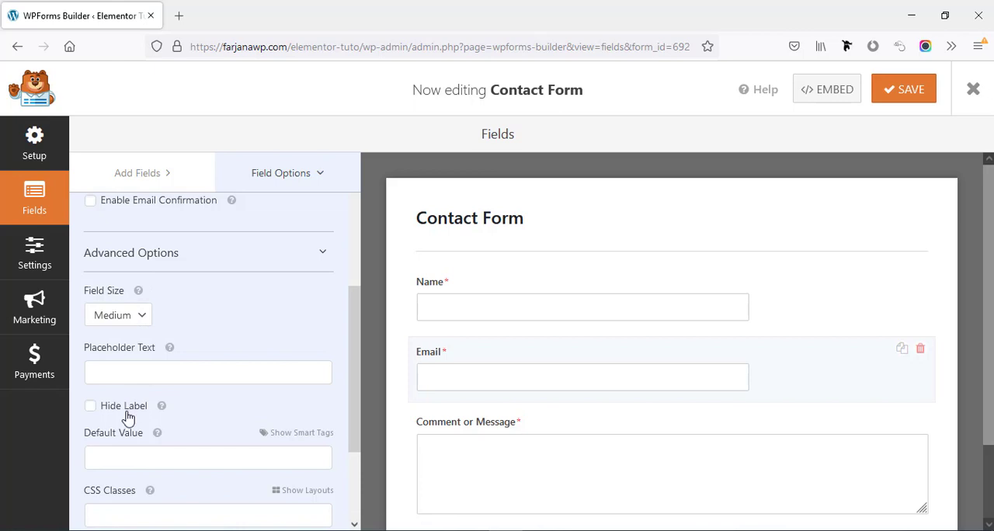
scroll(126, 416, "down", 2)
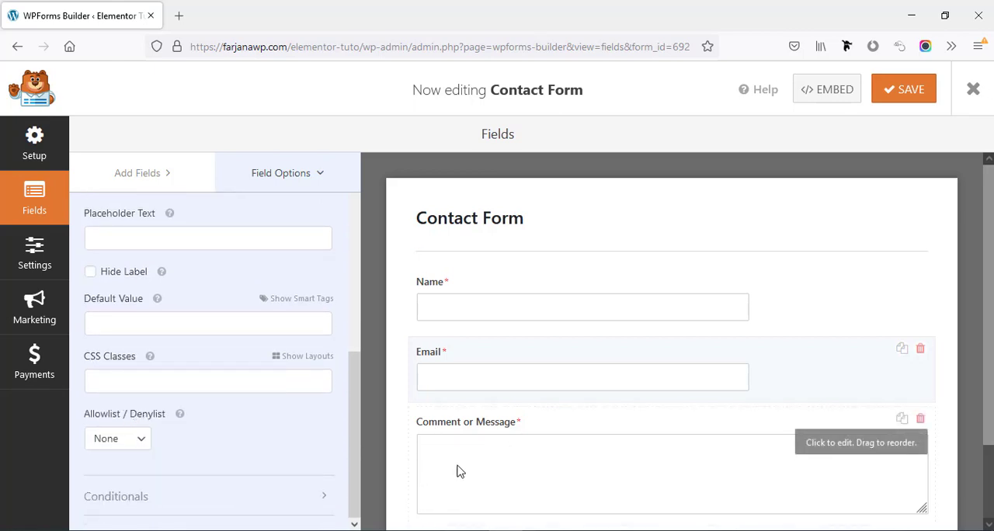
left_click(812, 446)
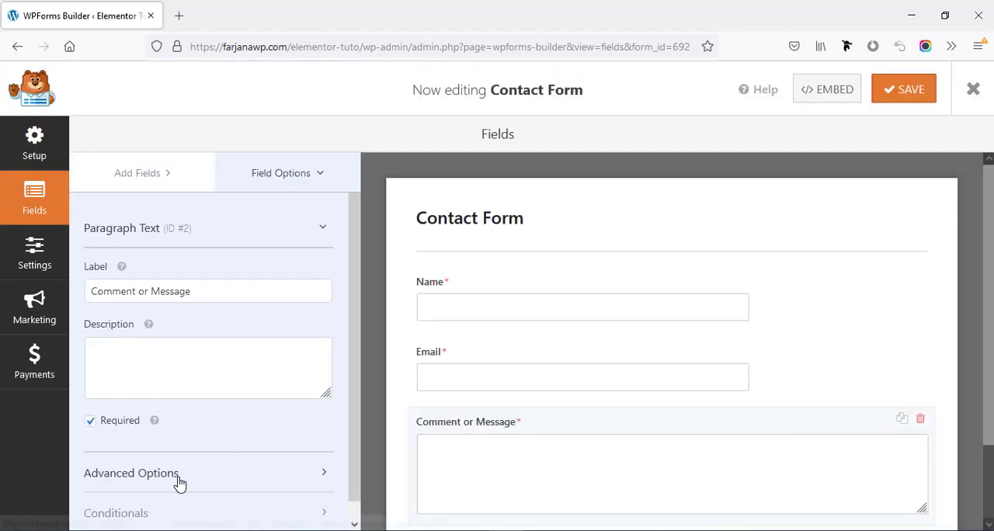
left_click(177, 474)
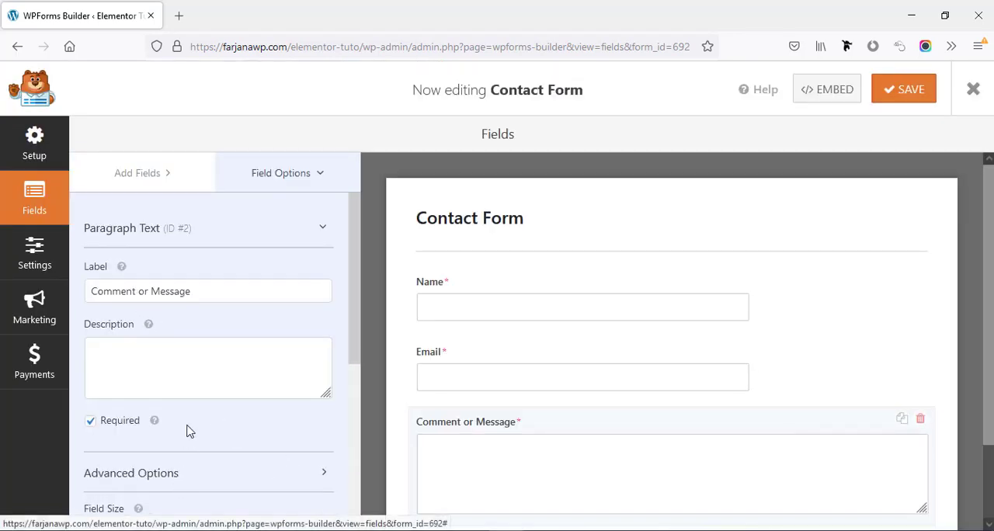
scroll(187, 431, "down", 3)
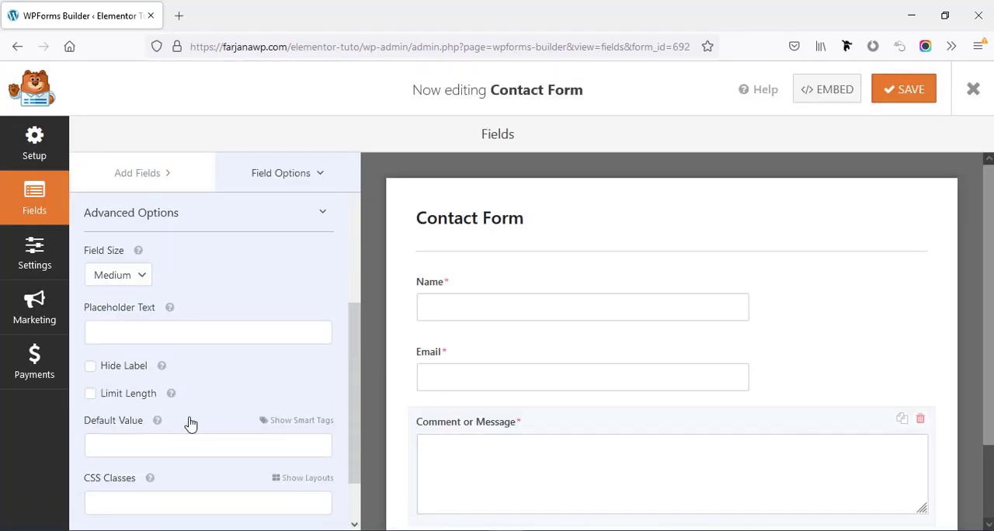
Delete the Comment or Message field from the form and confirm the deletion
scroll(614, 446, "down", 1)
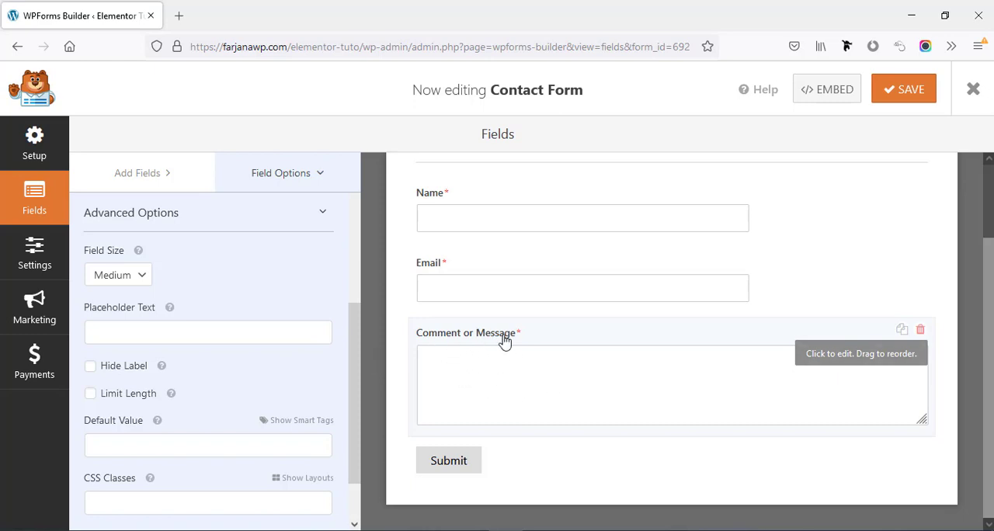
left_click(920, 333)
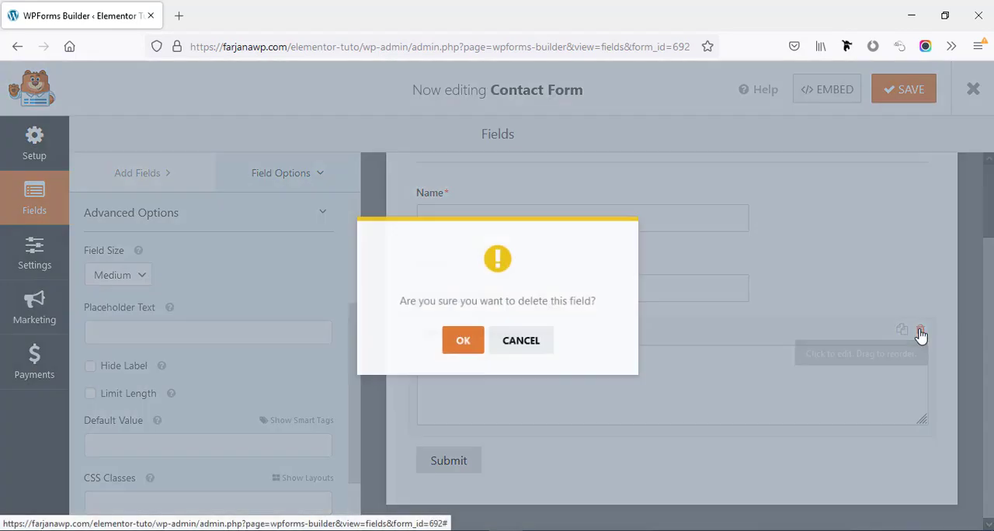
left_click(454, 347)
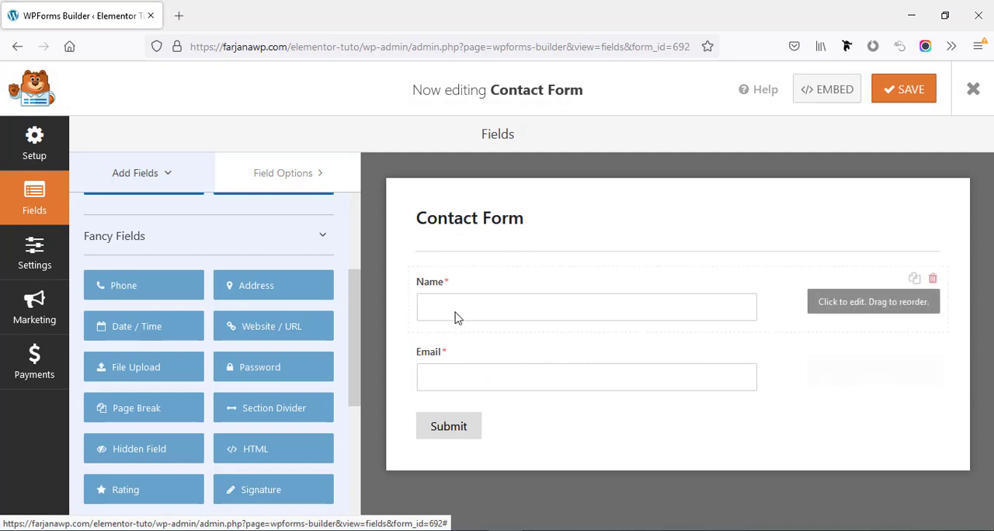
Duplicate the Name field and delete the copy again
left_click(912, 281)
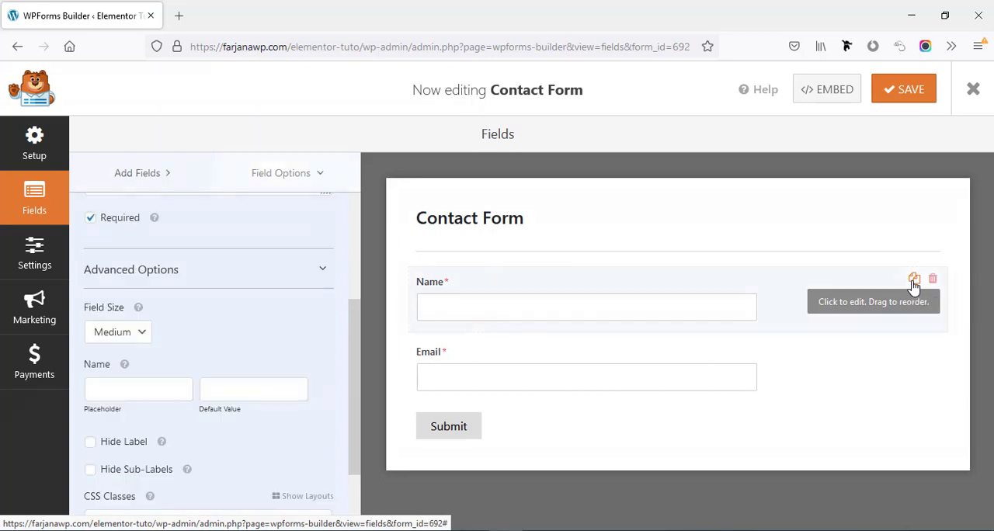
left_click(463, 351)
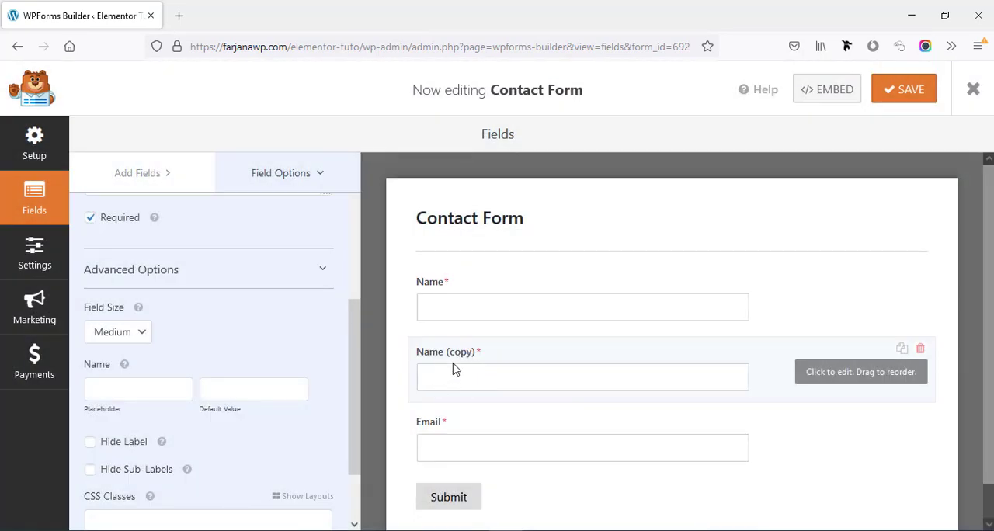
left_click(921, 351)
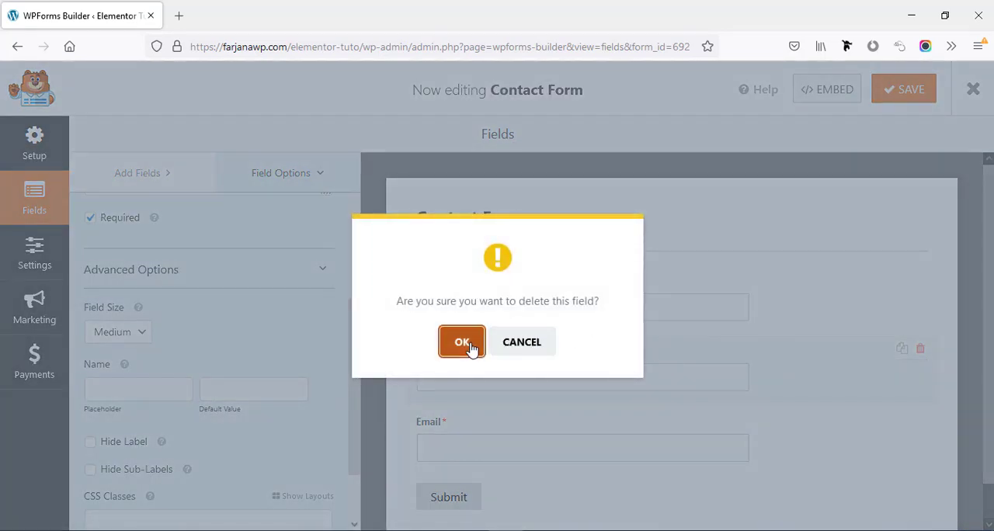
left_click(470, 348)
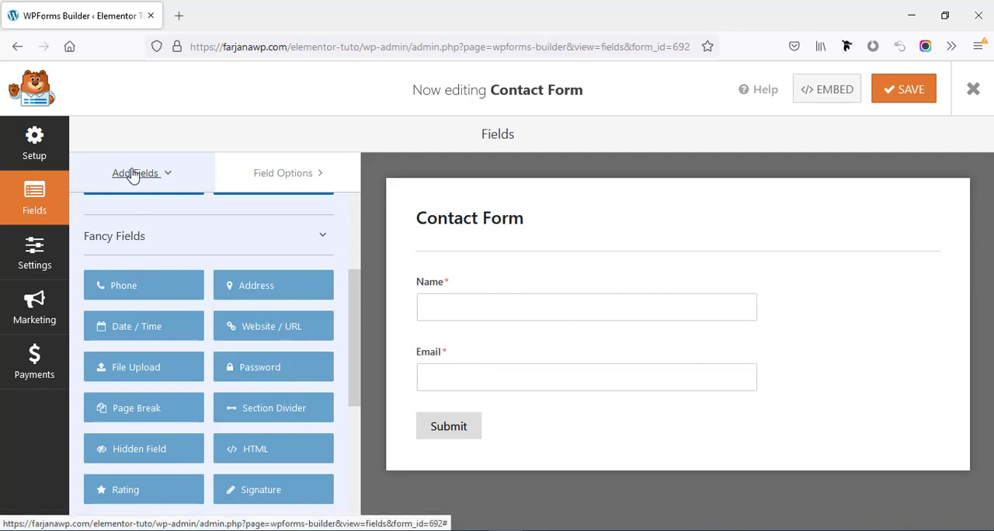
Add a Numbers field between the Name and Email fields and open its options
scroll(180, 256, "up", 4)
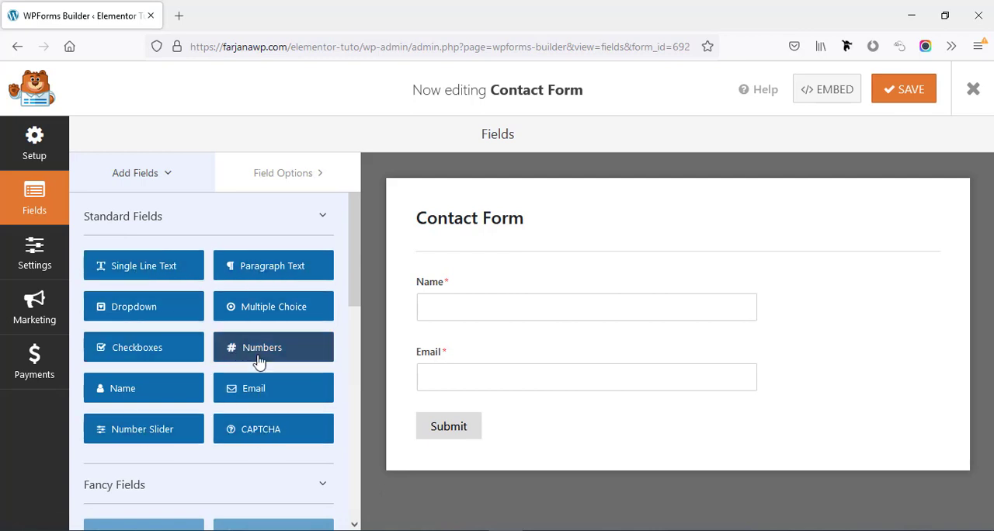
left_click_drag(262, 352, 480, 347)
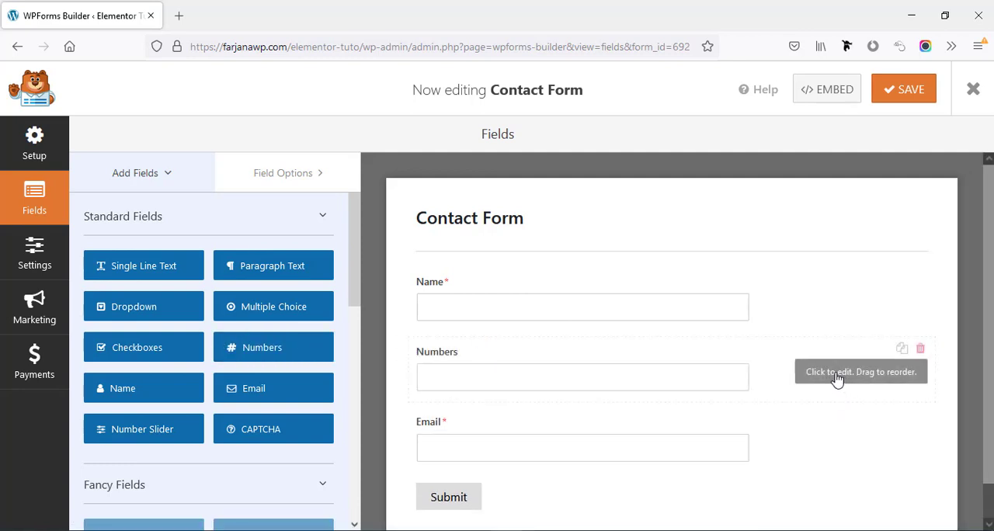
left_click(838, 379)
Set the Numbers field's label to "Phone" and make the field required
left_click(100, 289)
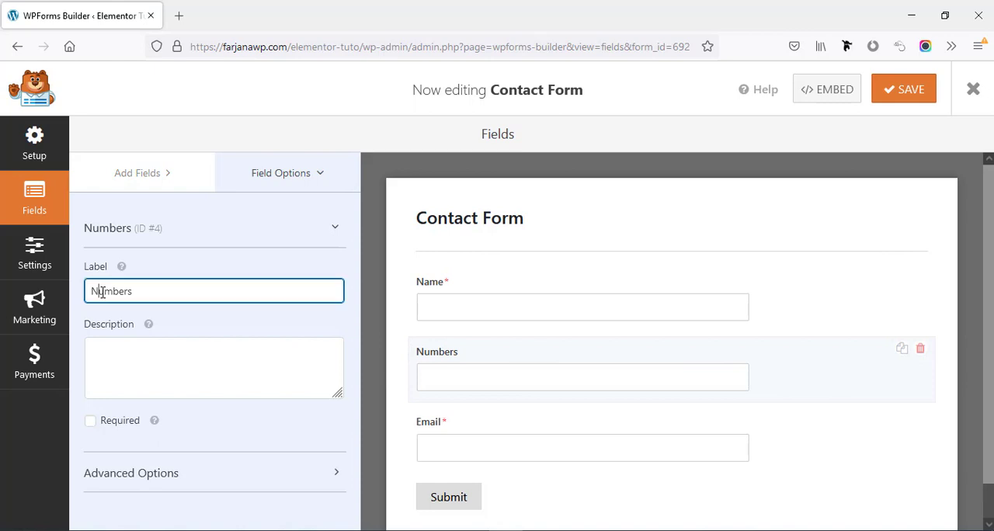
double_click(101, 289)
type("Phone")
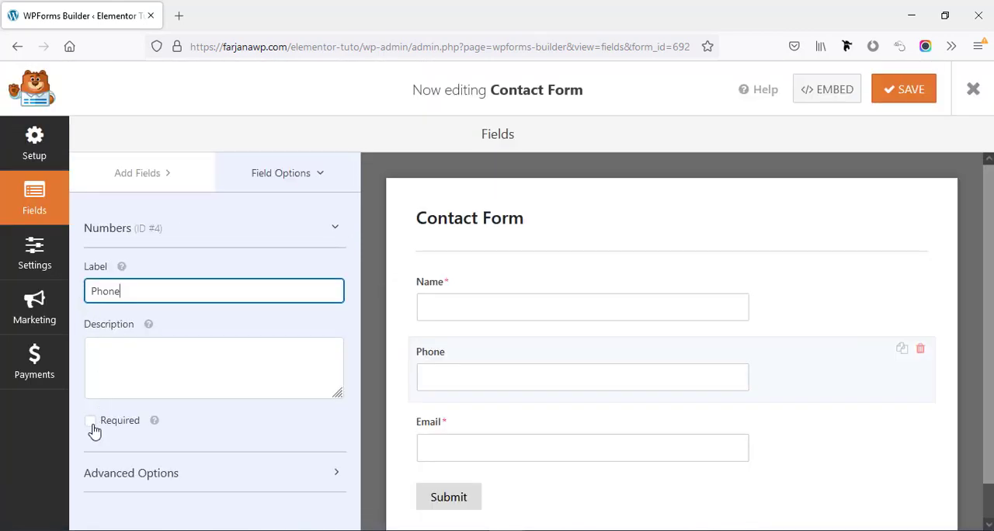
left_click(91, 421)
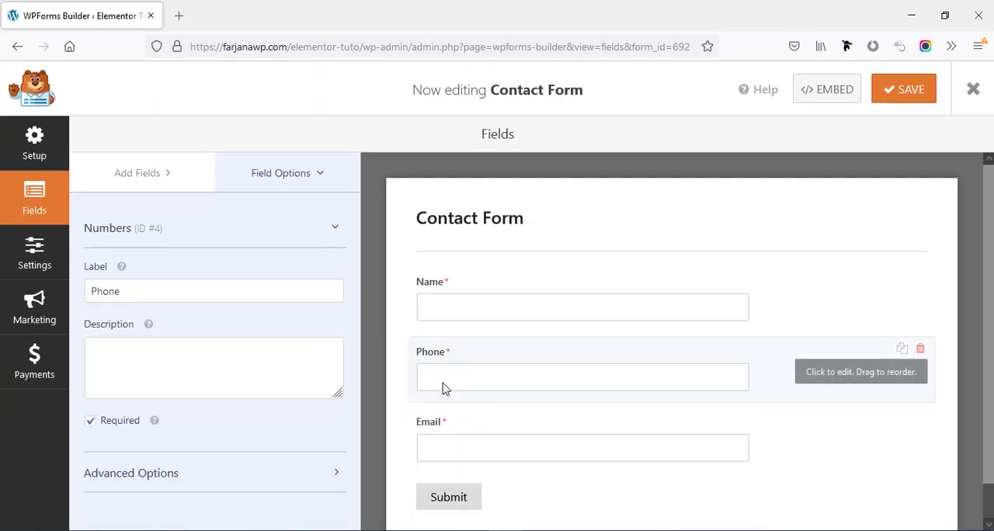
Add a Dropdown field between the Phone and Email fields and set its label to "Select Service"
left_click(126, 178)
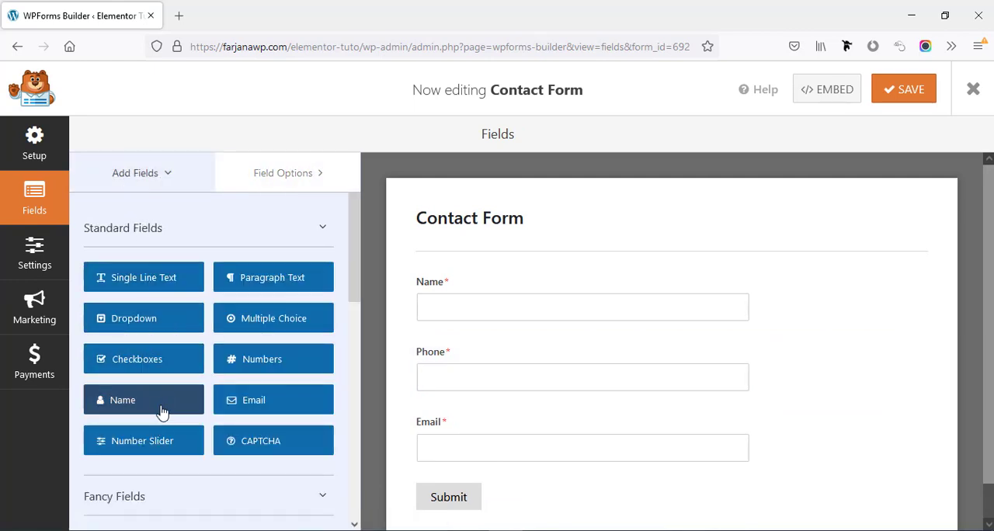
left_click_drag(147, 328, 453, 413)
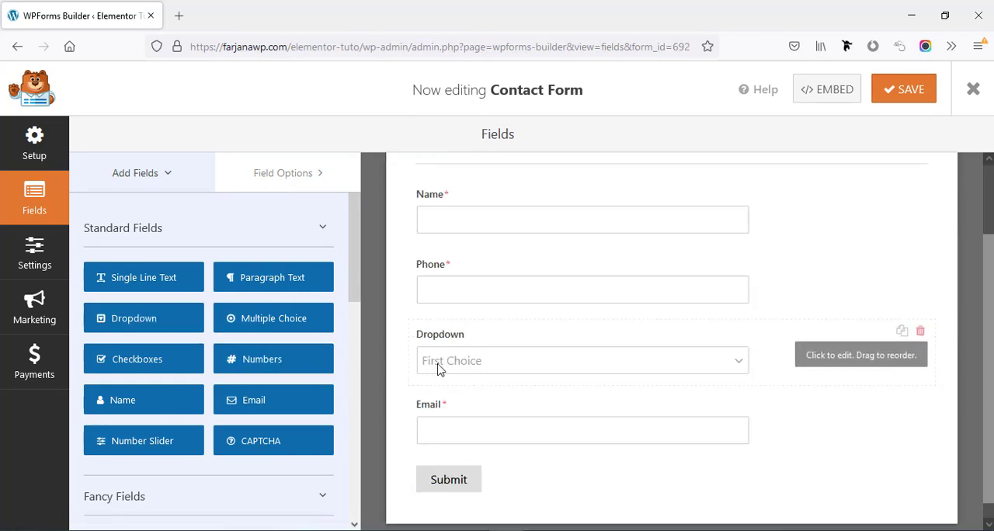
left_click(811, 362)
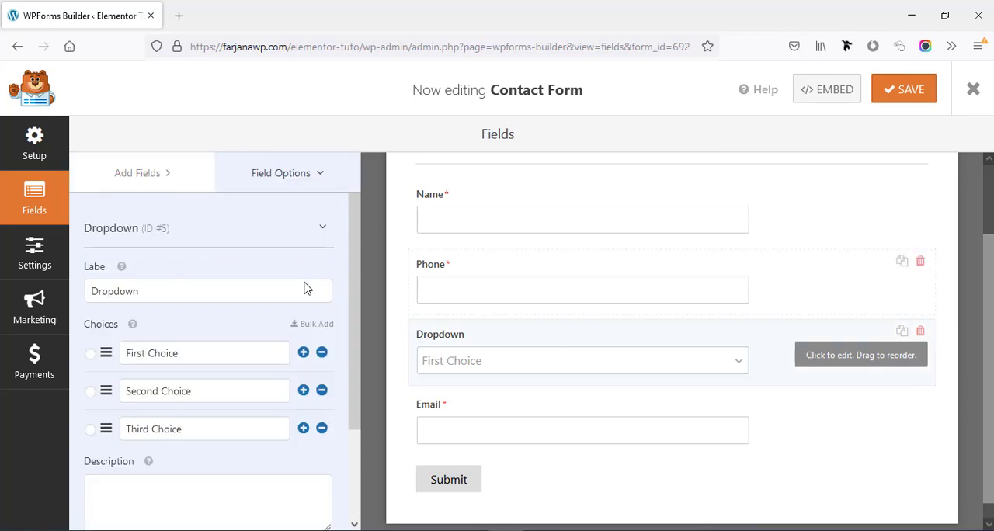
double_click(110, 292)
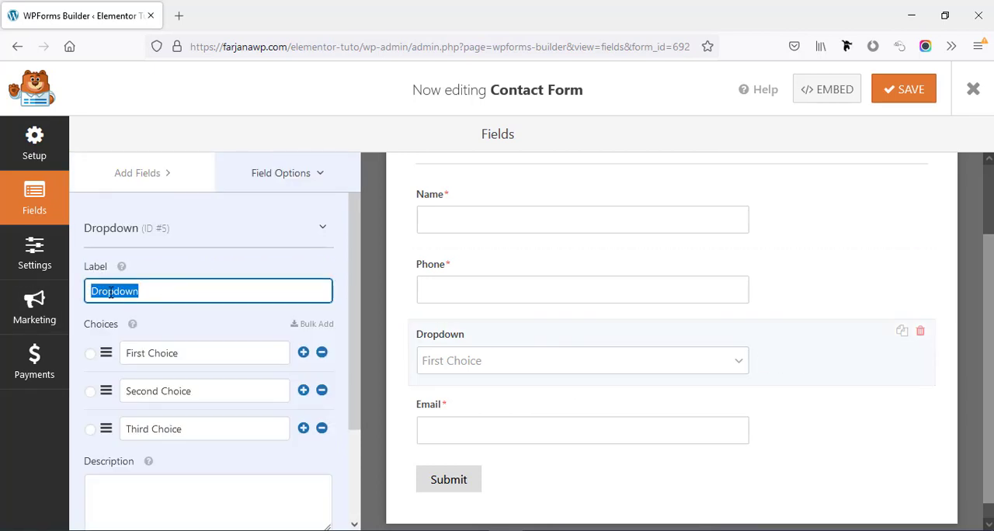
type("Select S")
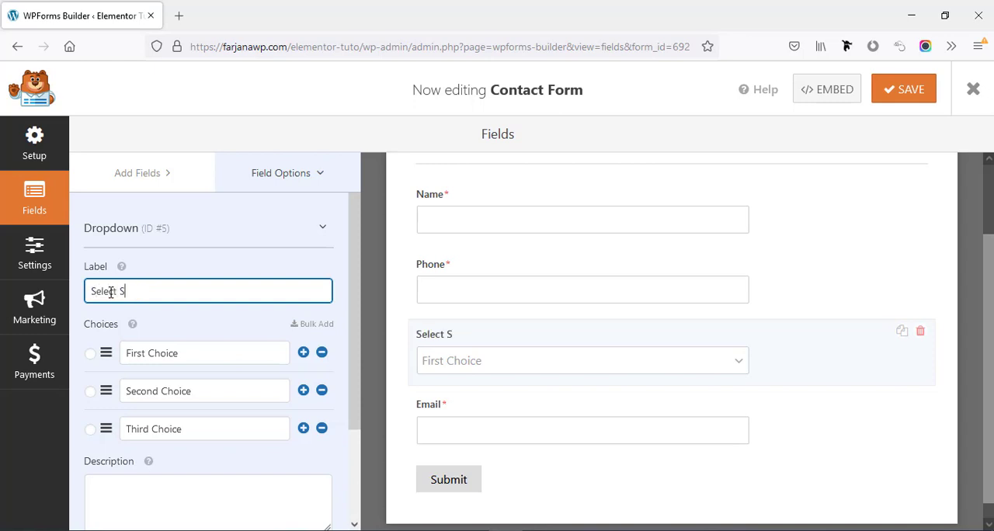
type("ervice")
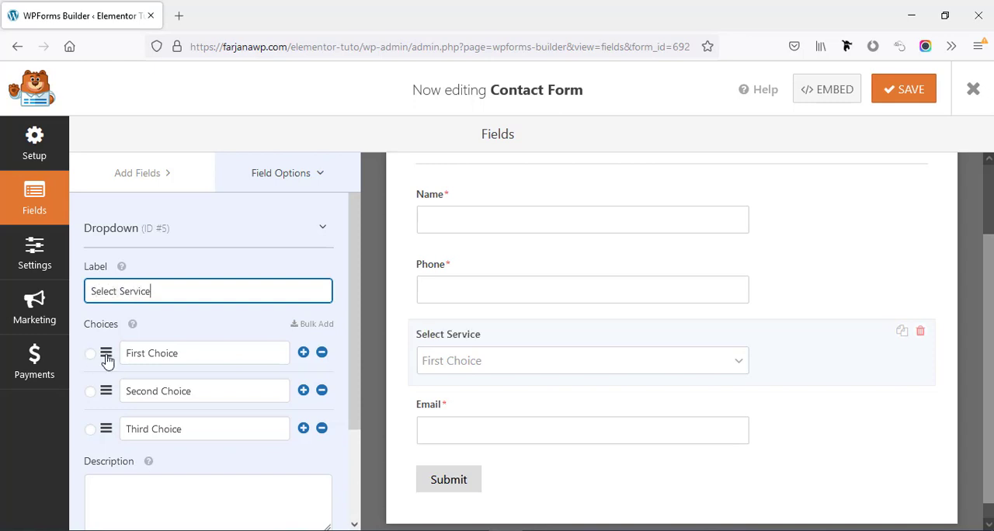
Set the Select Service dropdown's three choices to "Web design", "Graphics design" and "Digital Marketing"
triple_click(145, 355)
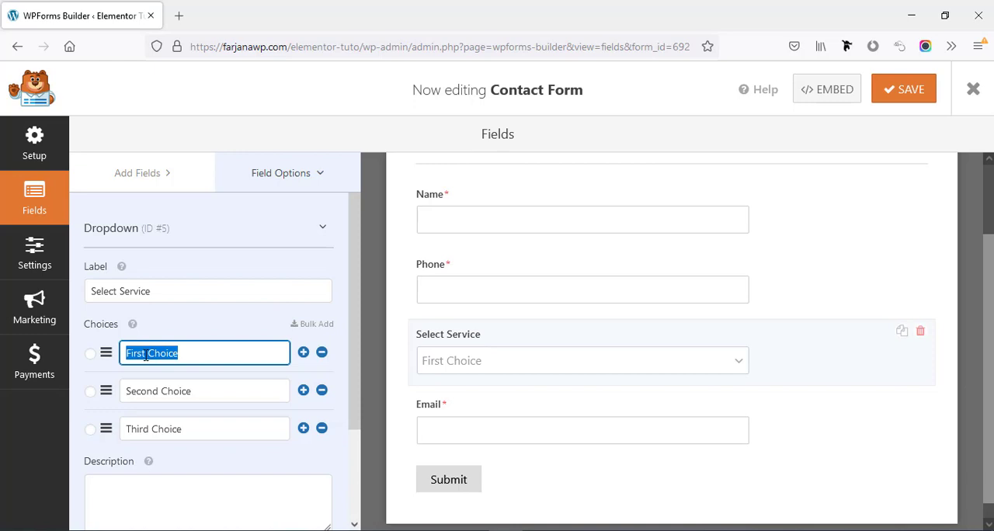
type("Web design")
triple_click(143, 402)
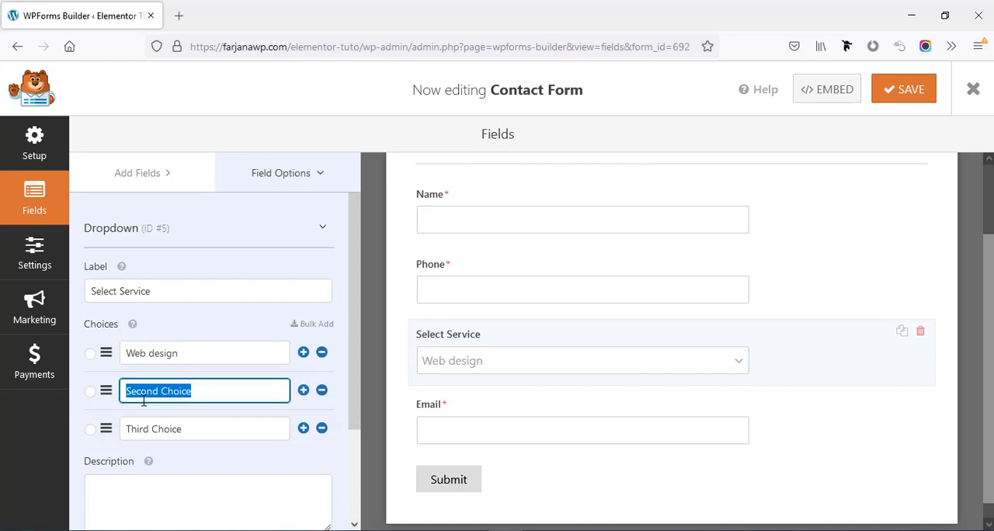
type("Graphics design")
triple_click(142, 428)
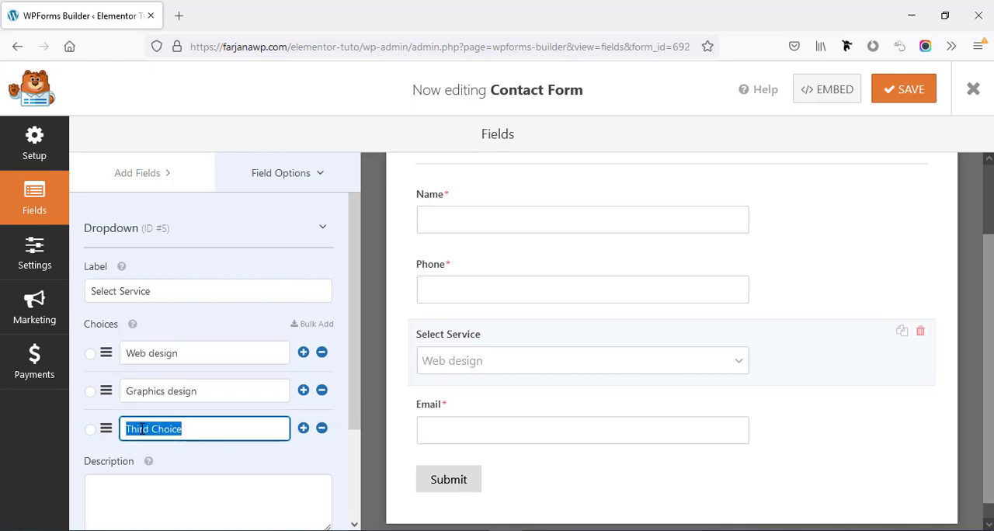
type("D")
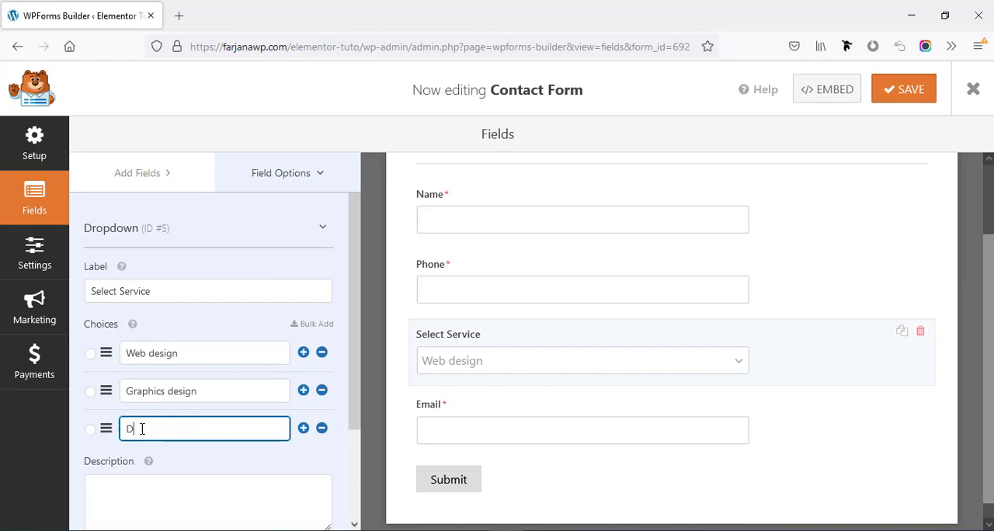
type("igital Marketing")
key("Tab")
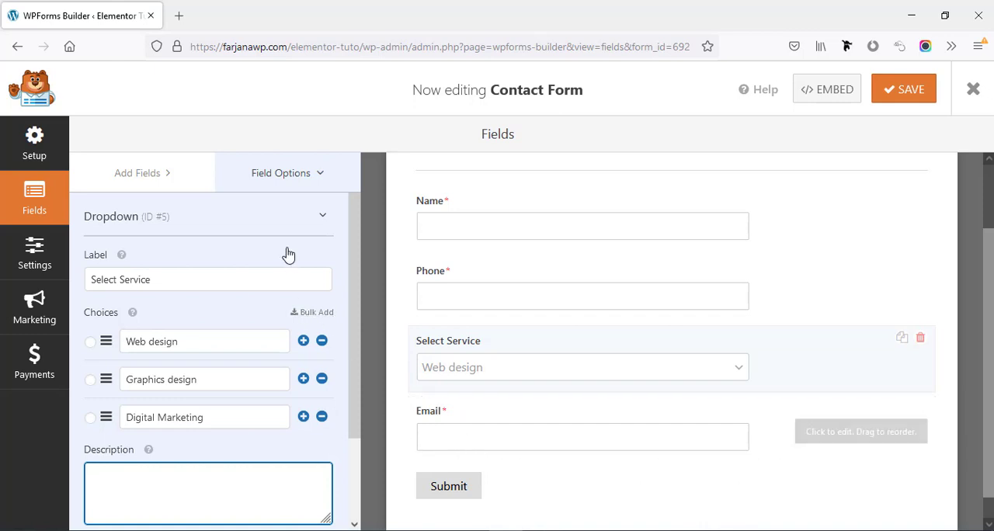
Add a Paragraph Text field below the Email field and set its label to "Message"
left_click(148, 173)
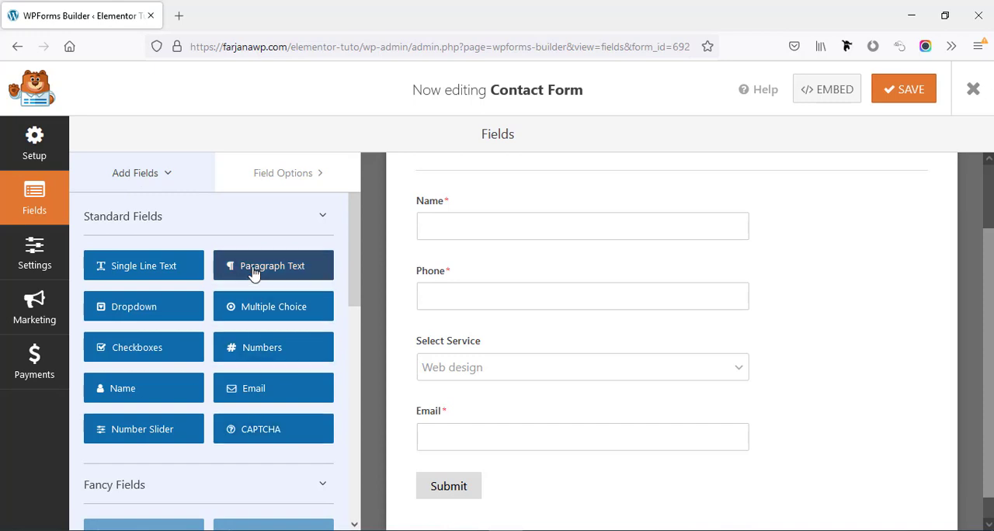
left_click_drag(253, 273, 471, 476)
left_click(839, 362)
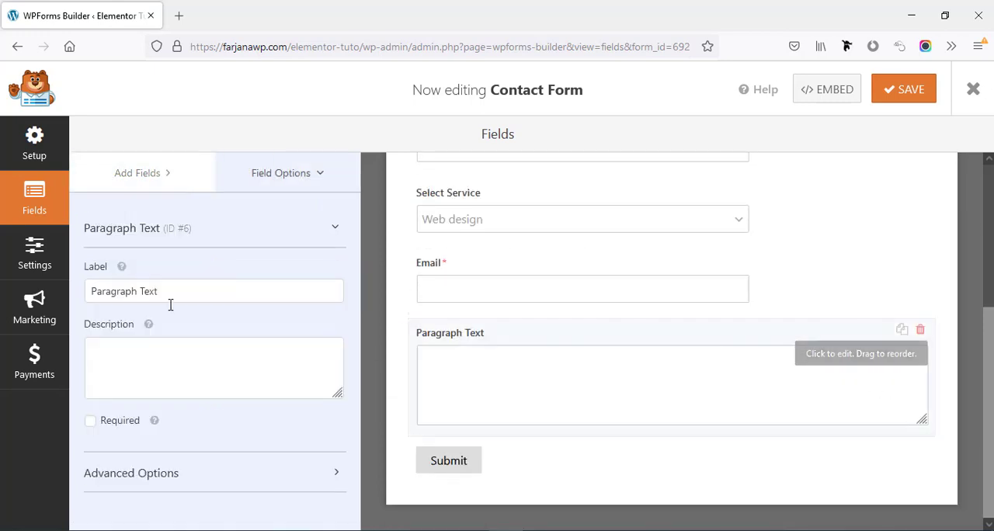
triple_click(134, 291)
type("M")
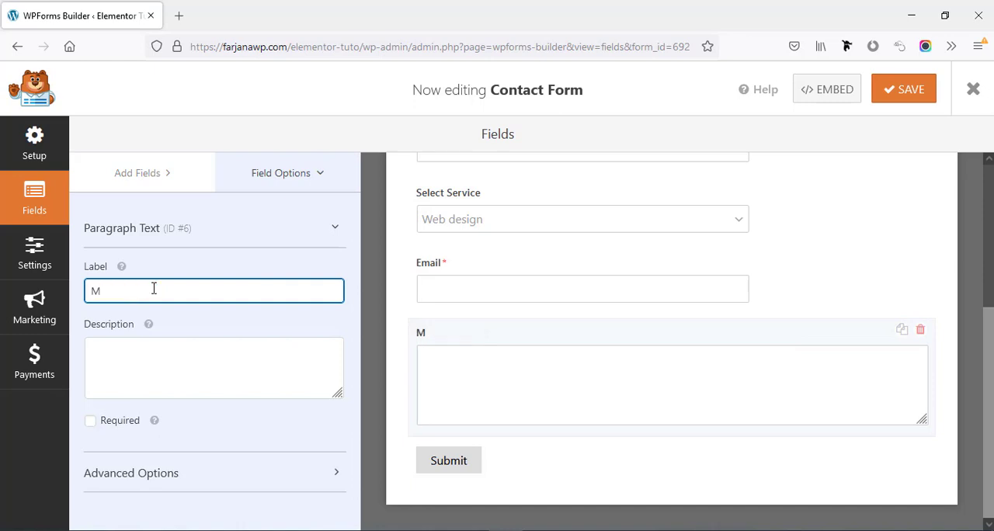
type("essage")
Move the Email field above the Select Service dropdown, directly below Phone
scroll(503, 401, "up", 2)
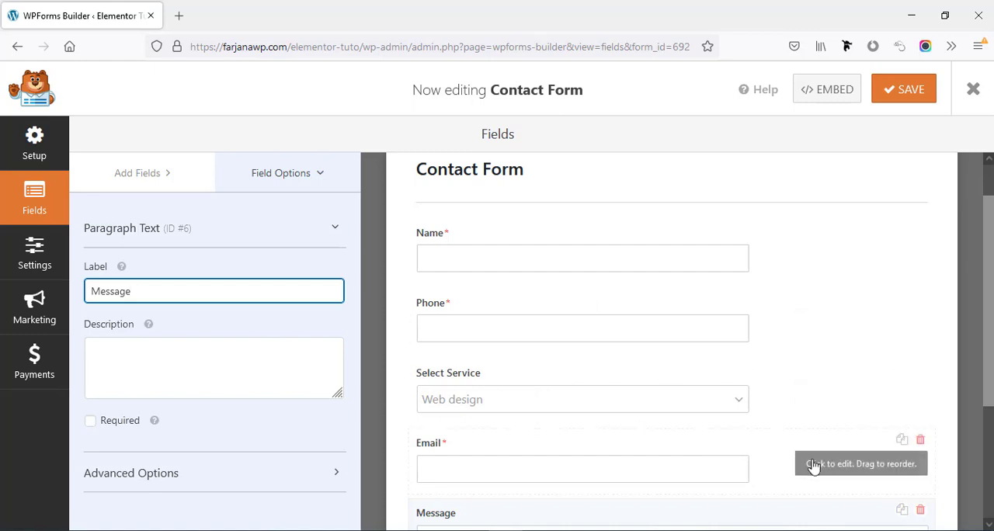
left_click_drag(813, 464, 812, 381)
scroll(752, 441, "down", 2)
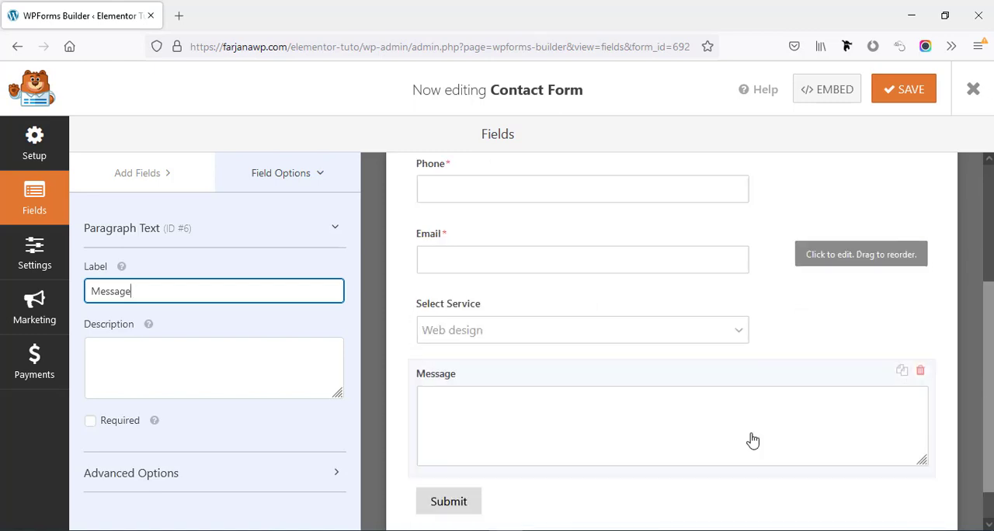
Open the submit button's settings from the form preview and set the Submit Button Text to "SEND"
scroll(752, 440, "down", 1)
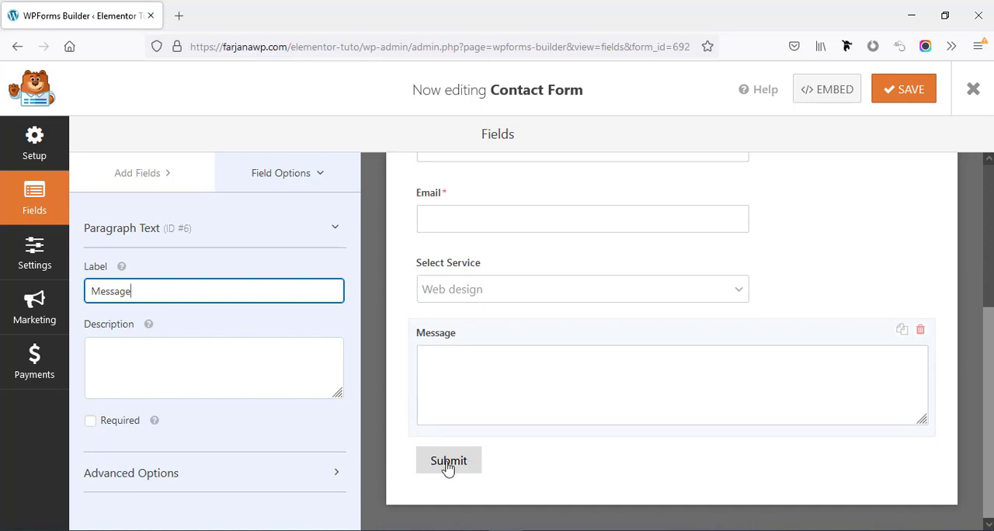
left_click(448, 465)
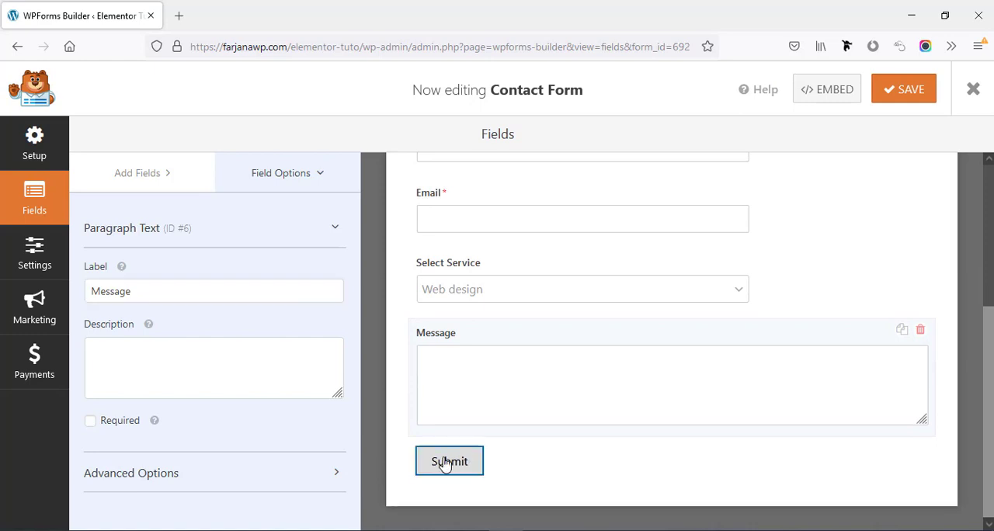
scroll(448, 320, "down", 2)
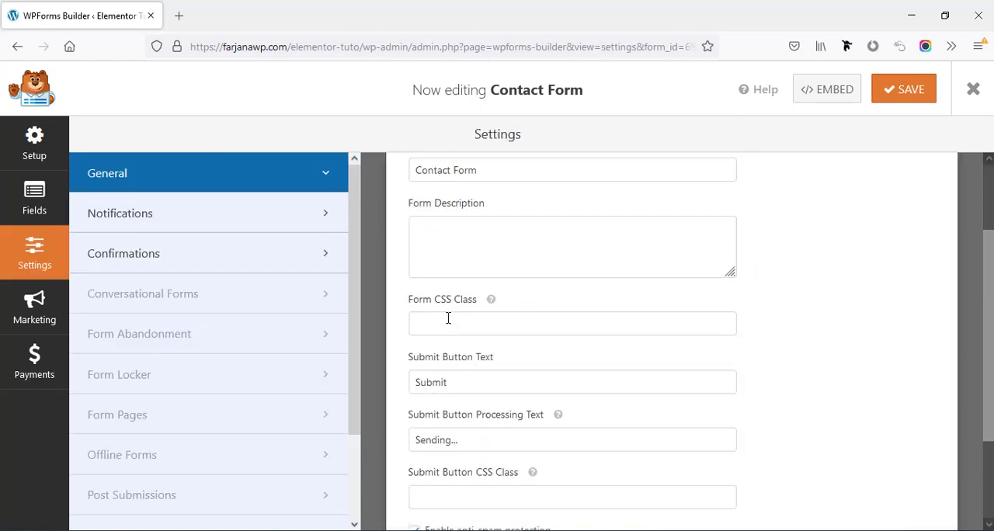
double_click(437, 377)
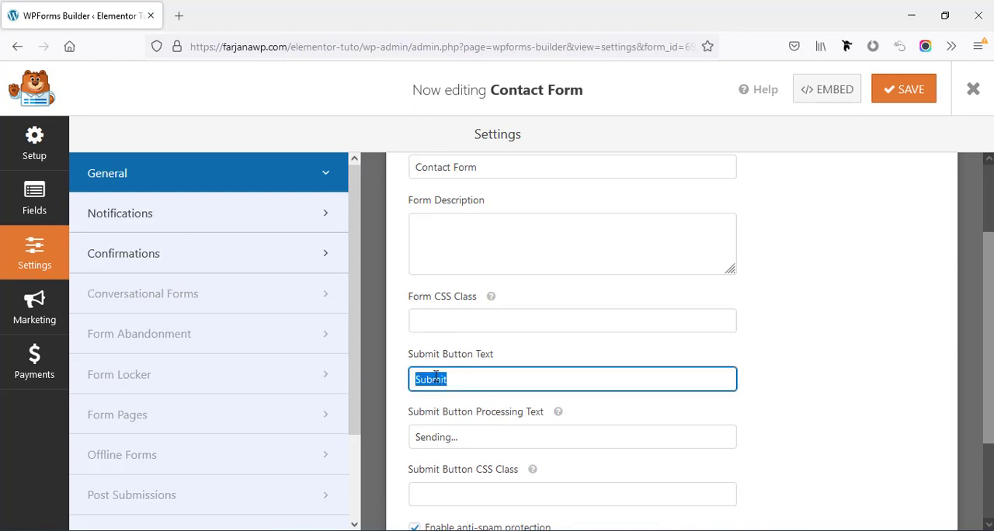
type("Se")
left_click(426, 398)
scroll(414, 321, "down", 2)
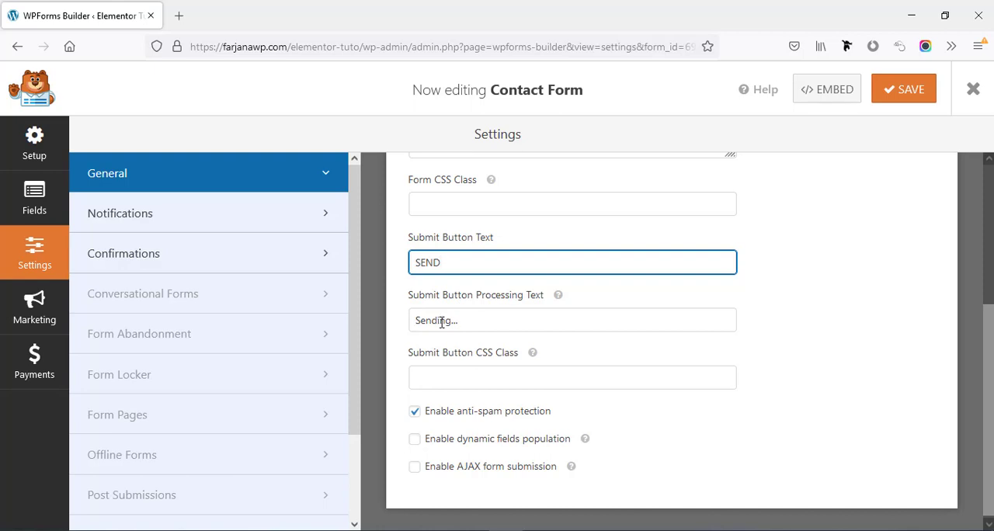
Review the form's default notification settings, including the recipient address, subject, sender, reply-to and message
left_click(201, 224)
scroll(632, 355, "up", 3)
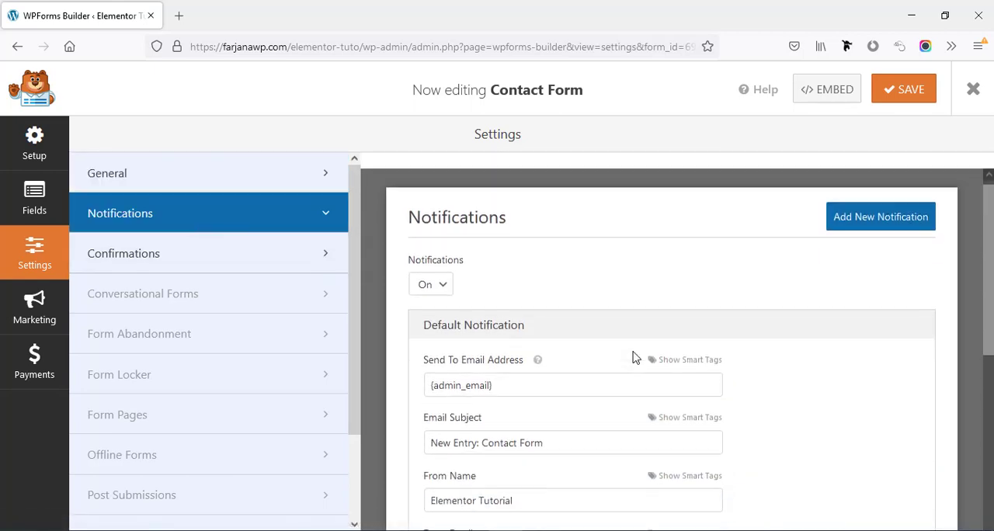
scroll(587, 356, "down", 1)
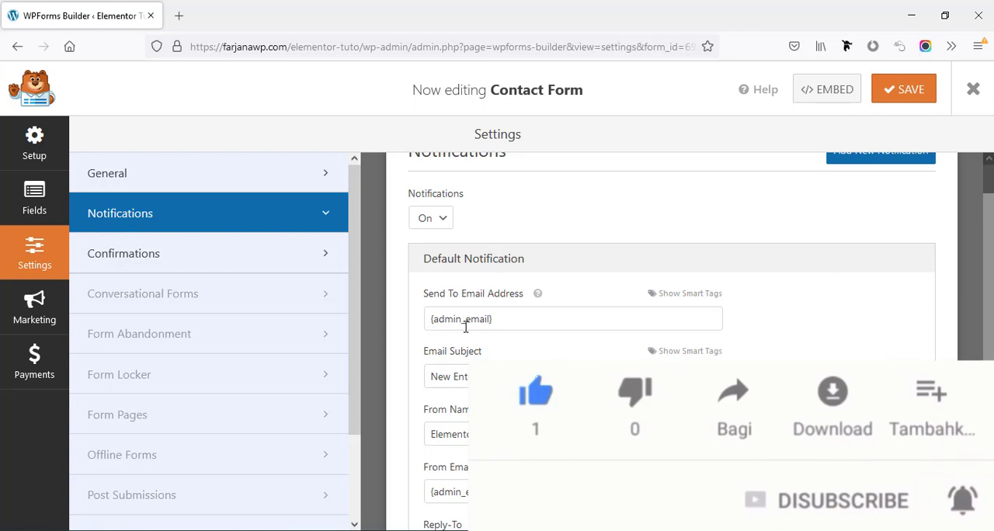
scroll(466, 327, "up", 1)
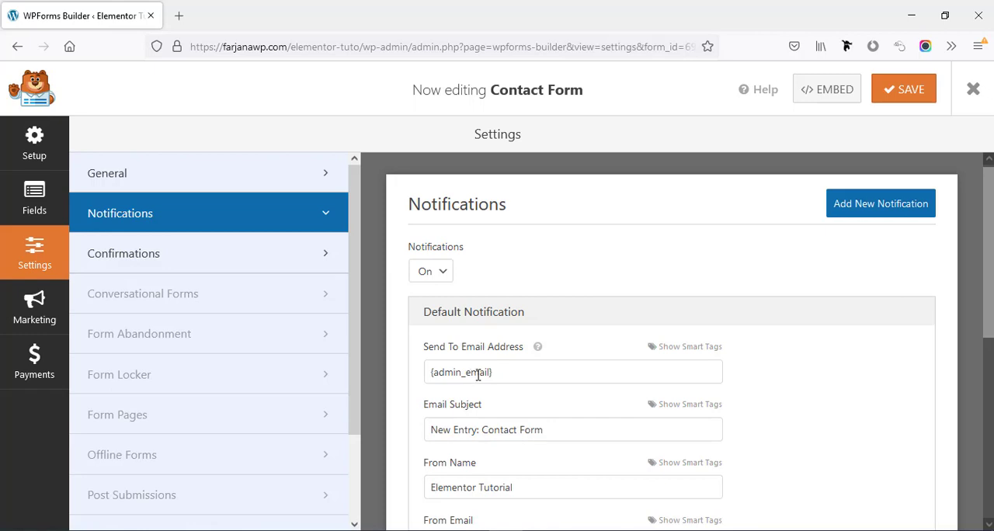
scroll(477, 374, "down", 2)
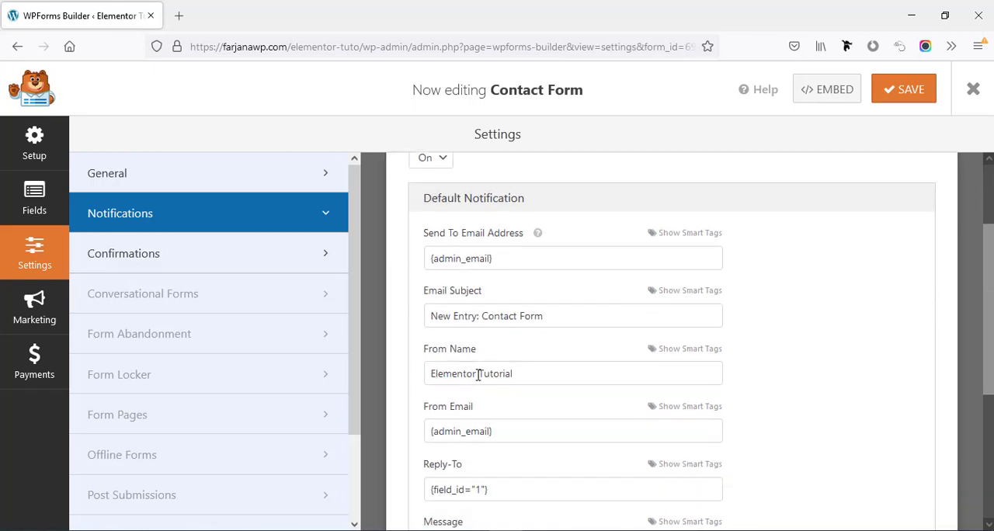
double_click(480, 319)
scroll(481, 364, "down", 3)
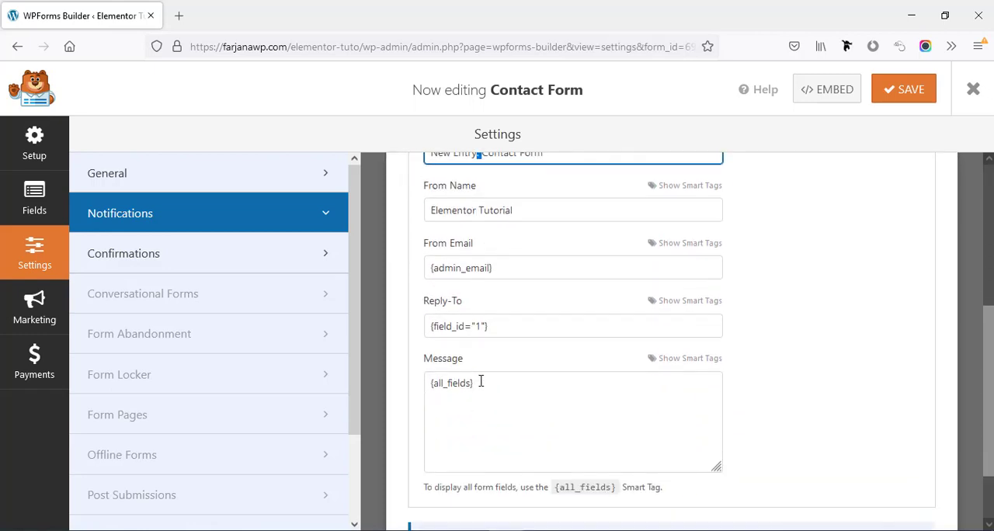
left_click(467, 265)
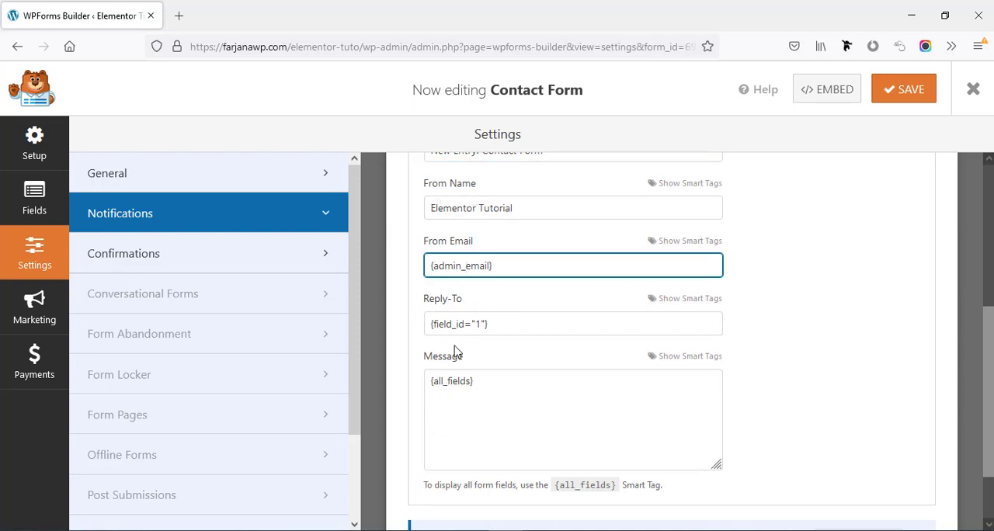
scroll(479, 405, "up", 5)
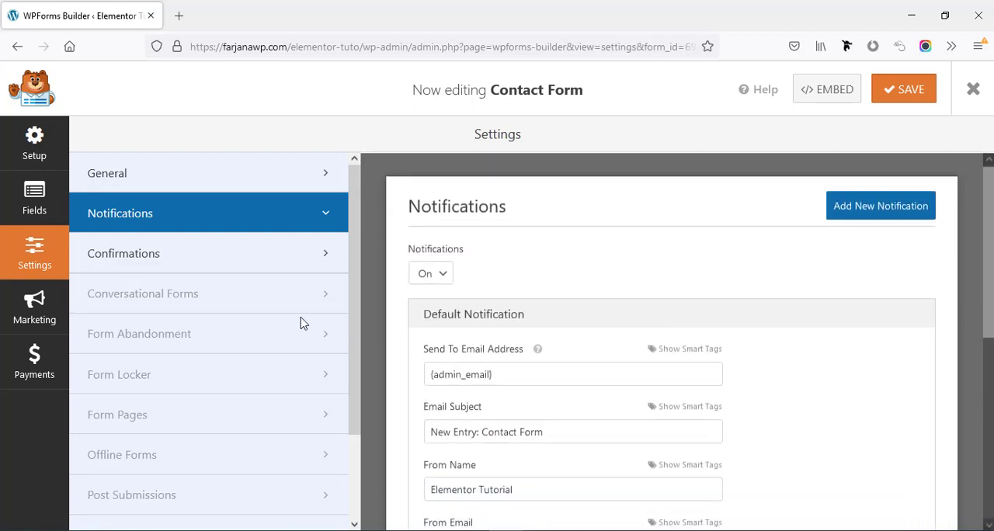
Open the form's confirmation settings and examine the default confirmation message
left_click(143, 262)
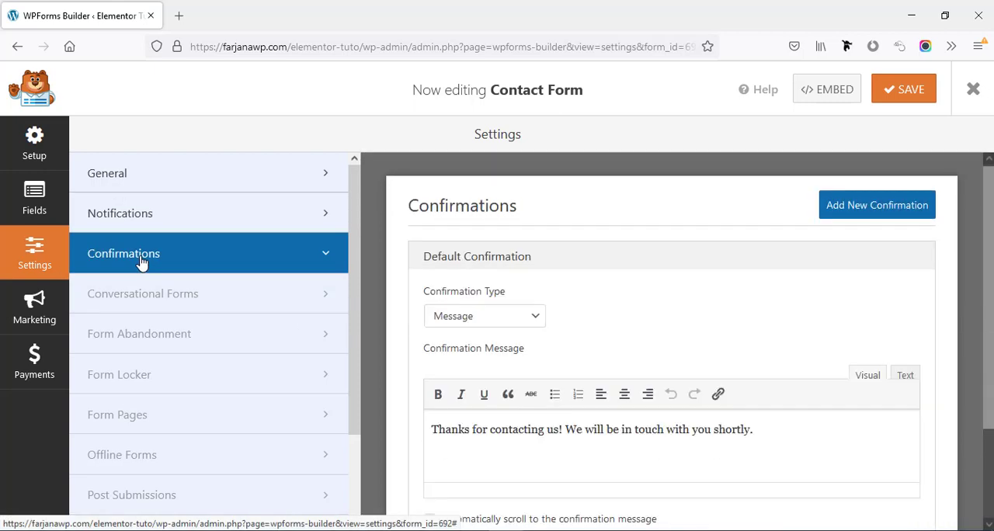
scroll(490, 396, "down", 1)
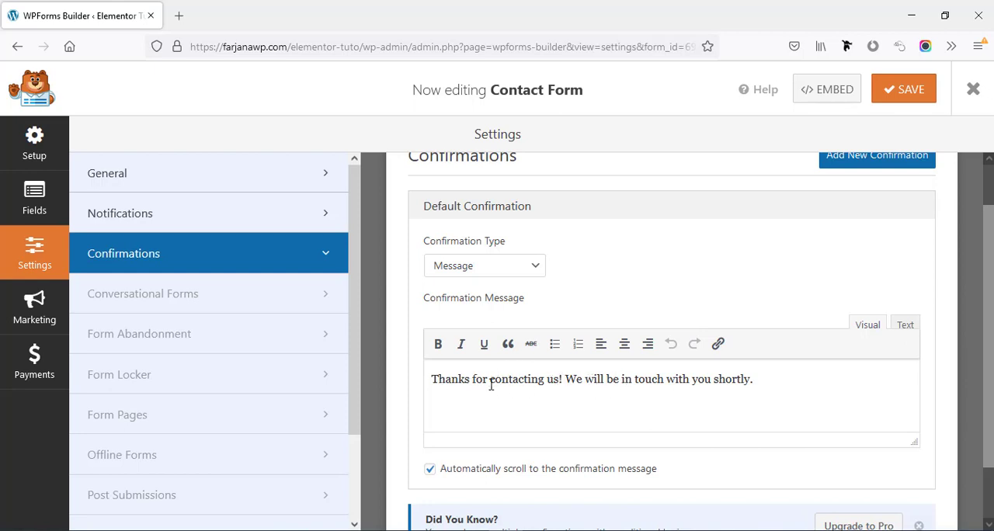
scroll(597, 385, "up", 1)
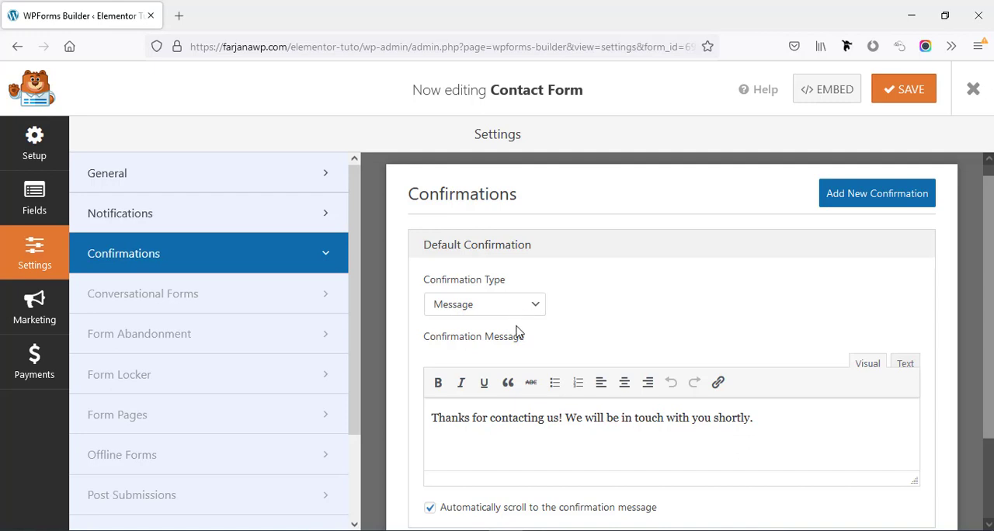
Try the Show Page and Go to URL (Redirect) confirmation types, and set the type back to Message
left_click(530, 306)
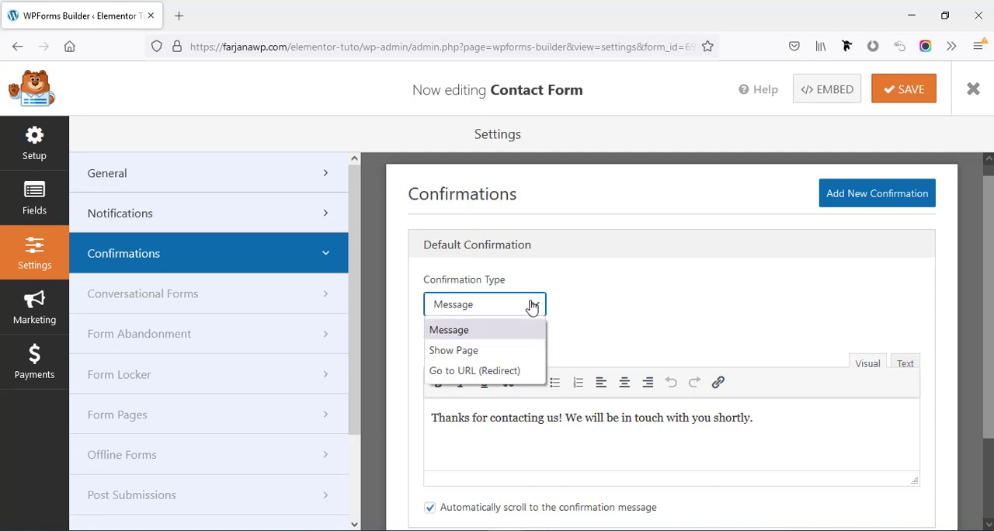
left_click(483, 353)
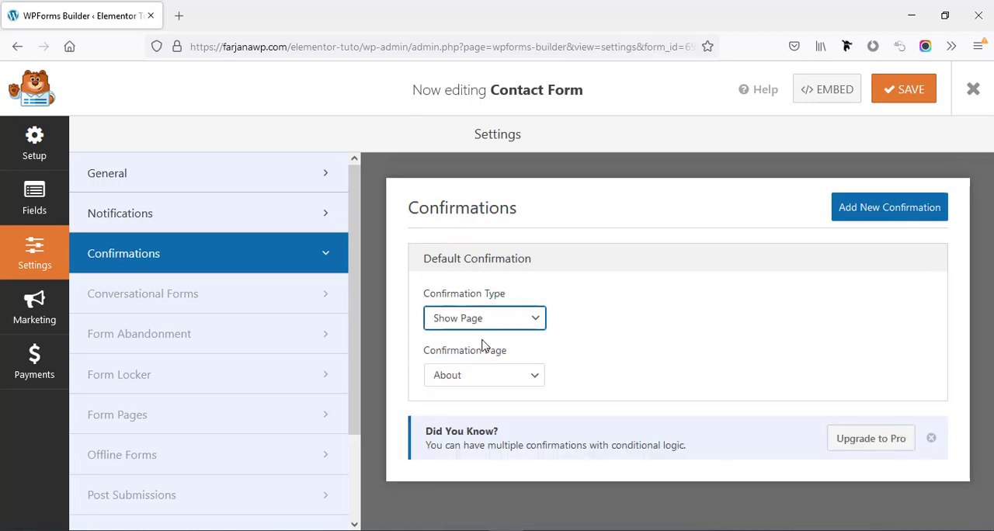
left_click(533, 326)
left_click(507, 384)
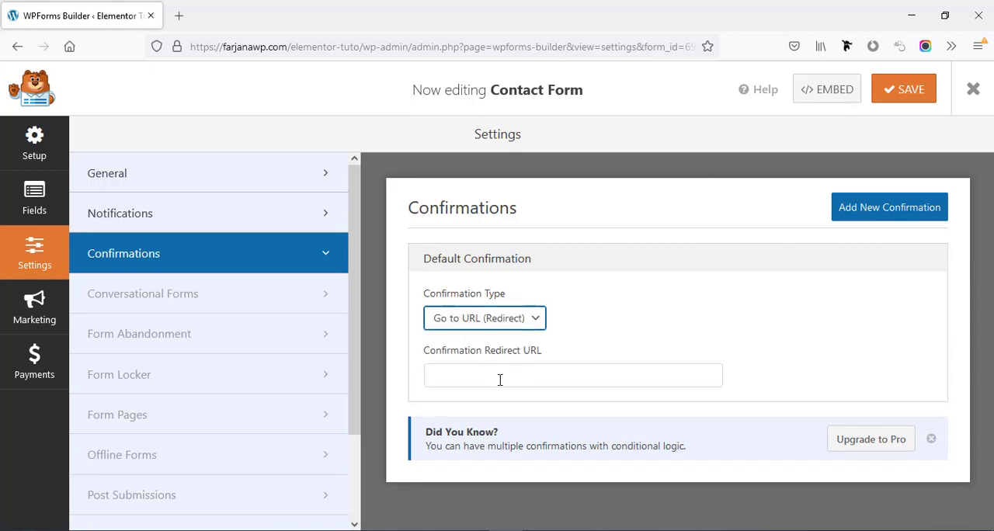
left_click(497, 324)
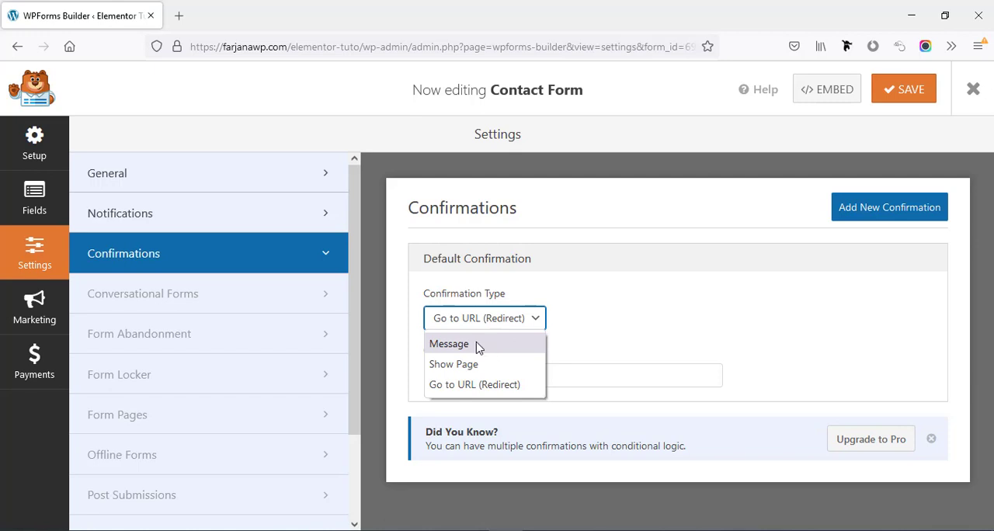
left_click(450, 344)
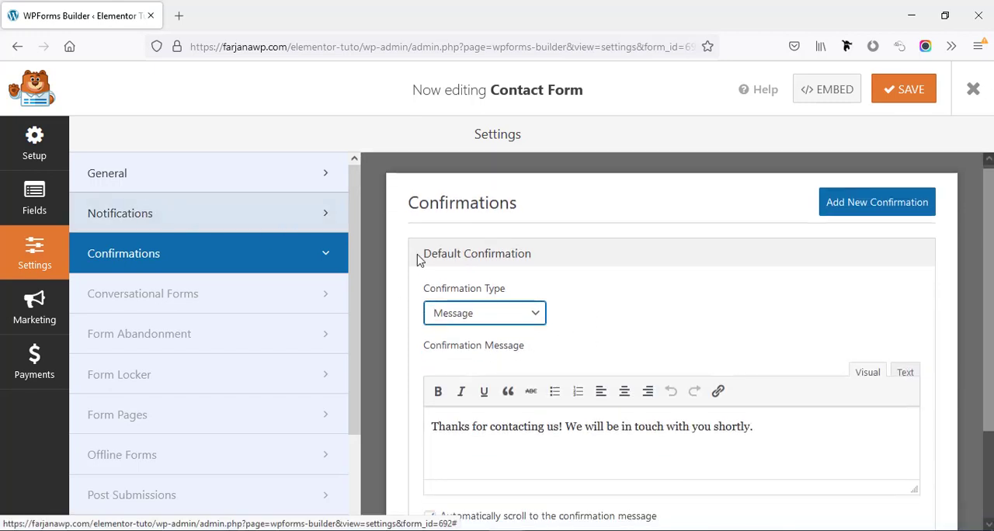
Save the contact form and embed it in a new page named "Test"
left_click(905, 92)
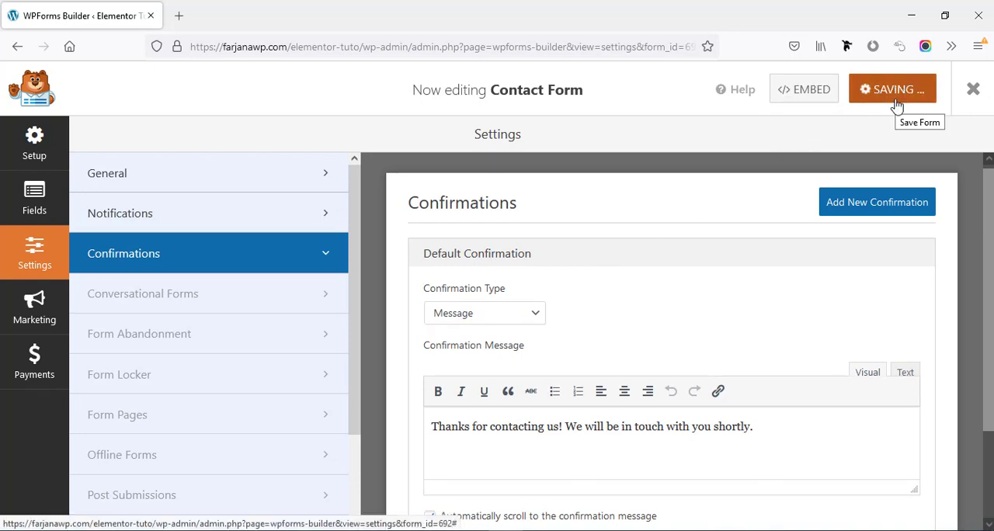
left_click(155, 174)
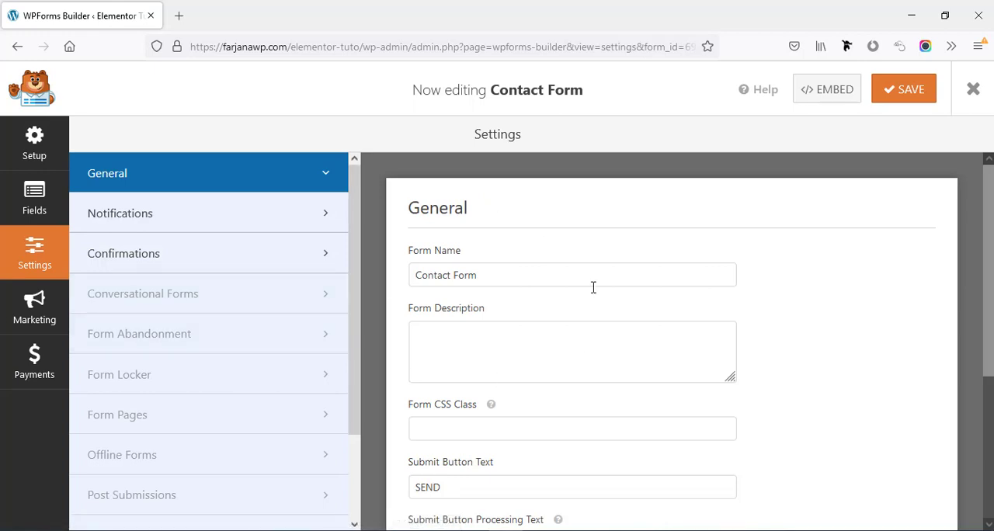
left_click(826, 93)
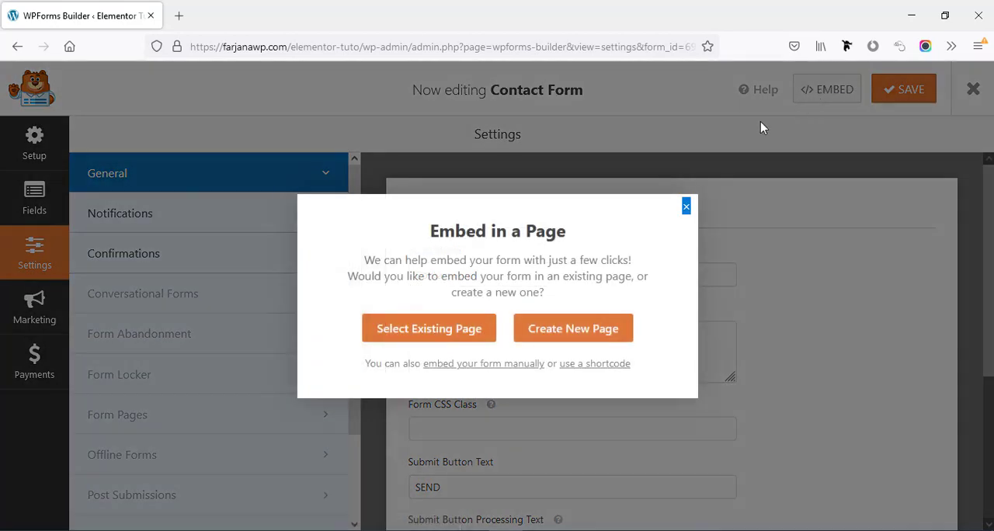
left_click(556, 334)
left_click(418, 319)
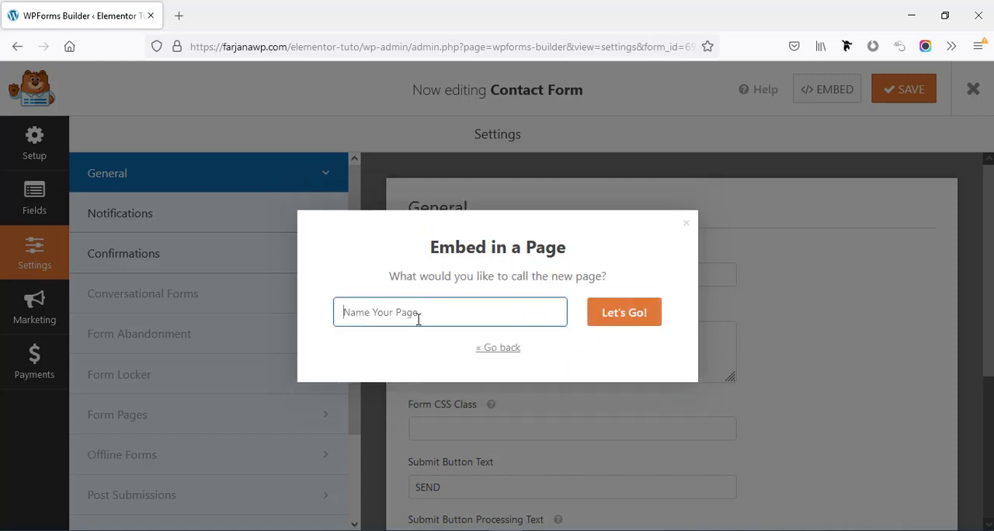
type("Test")
left_click(635, 312)
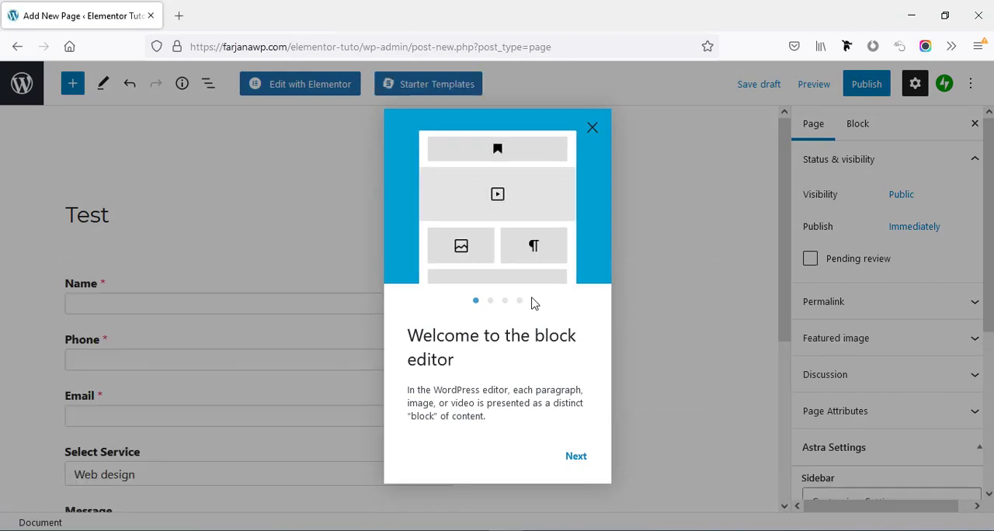
Dismiss the block editor welcome guide, check the embedded form, and publish the Test page
left_click(592, 127)
scroll(474, 299, "down", 4)
scroll(470, 295, "up", 4)
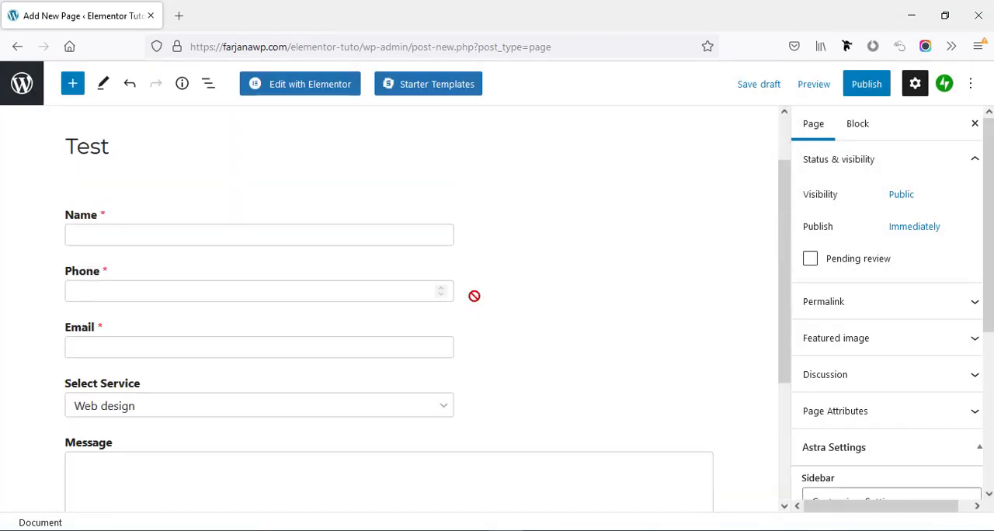
left_click(863, 91)
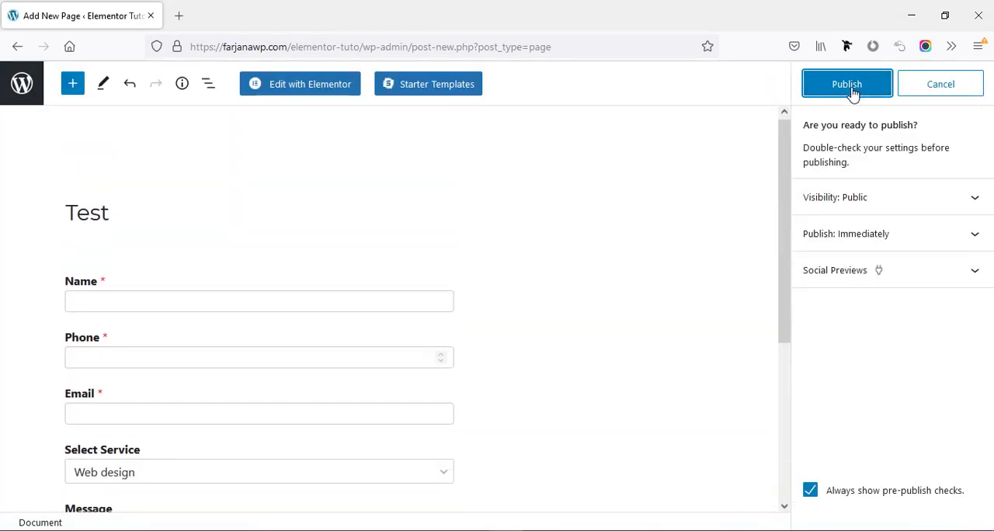
left_click(852, 92)
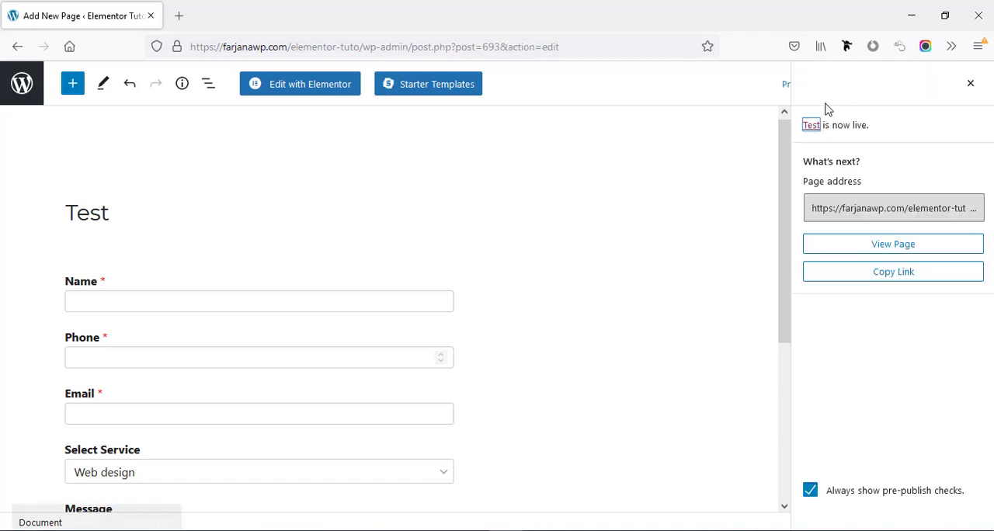
View the published Test page and examine the contact form's fields and SEND button
left_click(882, 246)
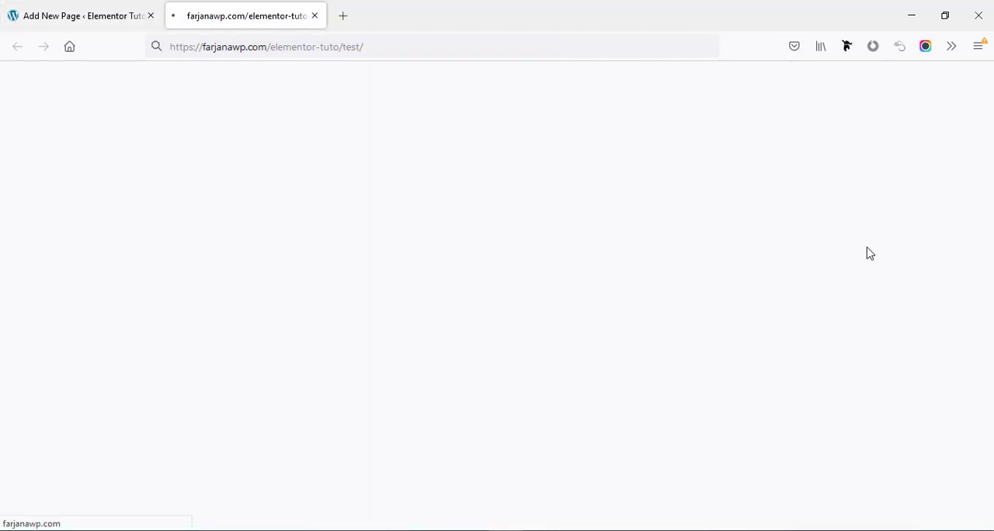
left_click_drag(989, 158, 989, 204)
scroll(370, 338, "down", 3)
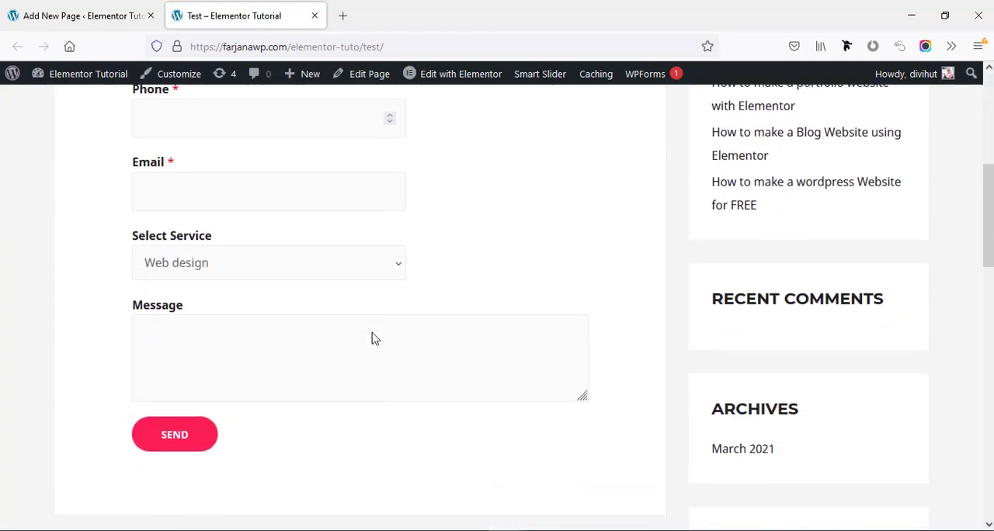
scroll(370, 338, "up", 5)
Return to the WPForms forms overview and copy the Contact Form's shortcode
left_click(70, 15)
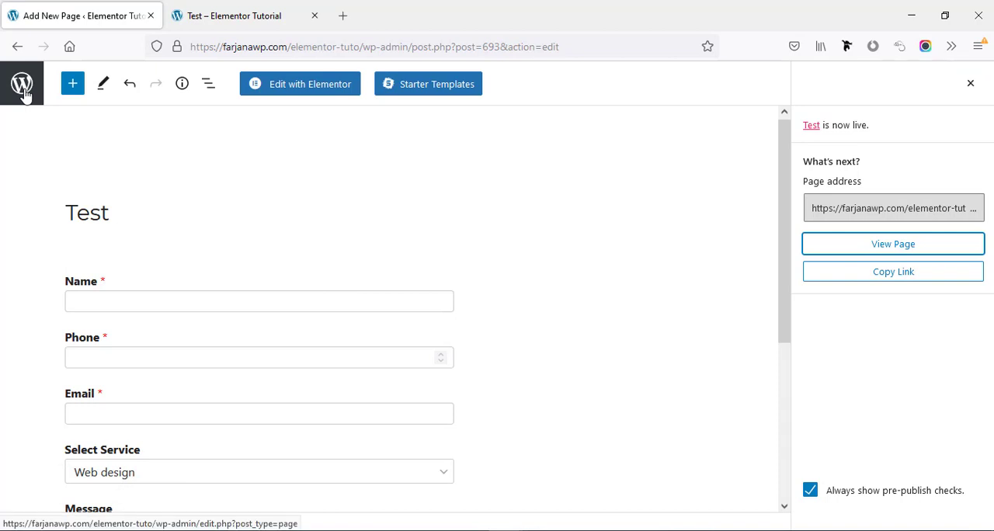
left_click(24, 92)
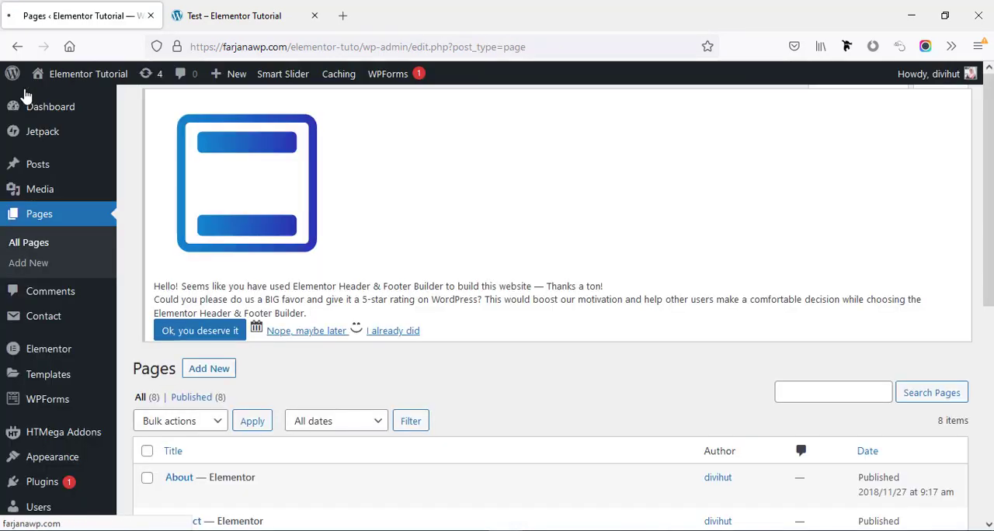
mouse_move(39, 409)
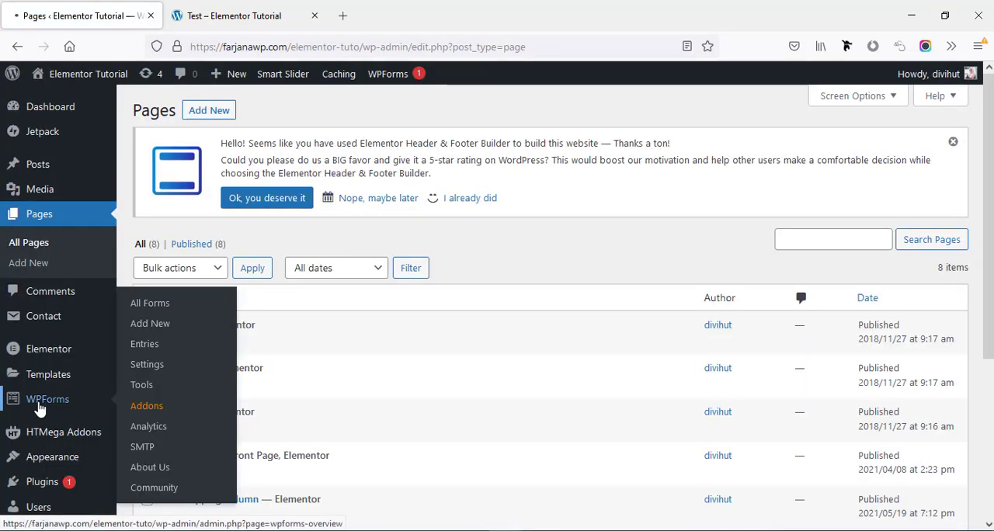
left_click(39, 410)
scroll(204, 361, "down", 2)
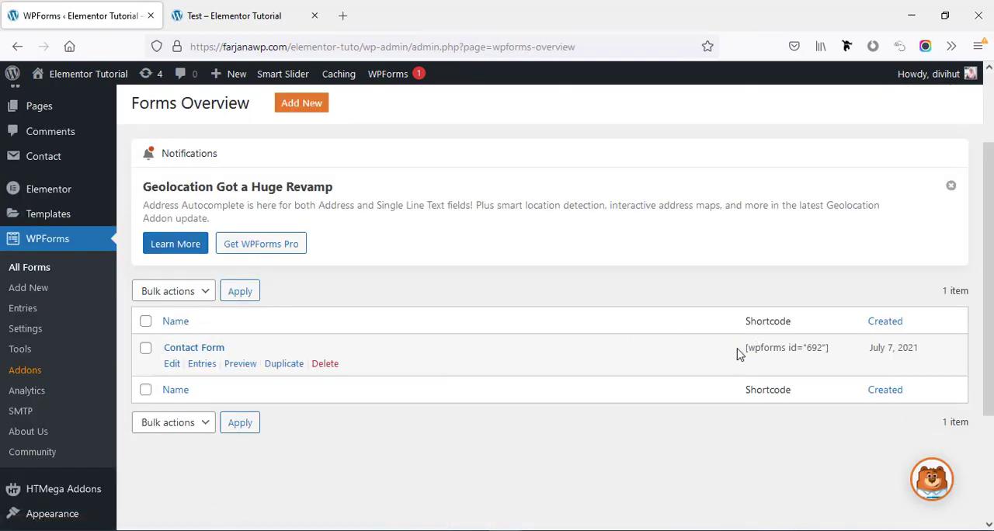
left_click_drag(743, 353, 833, 354)
right_click(795, 349)
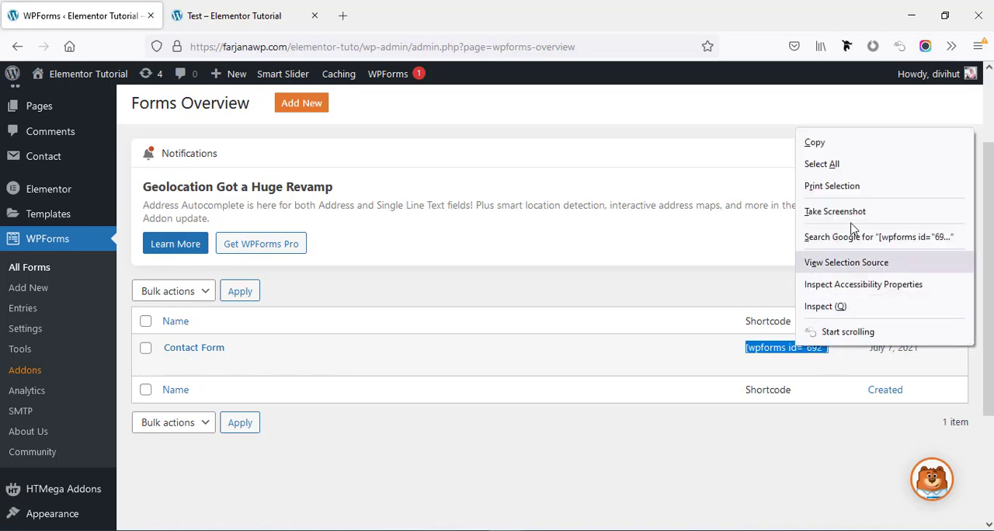
left_click(825, 140)
Create a page titled "Test 2", paste the [wpforms id="692"] shortcode into its content, and publish it
scroll(87, 305, "up", 2)
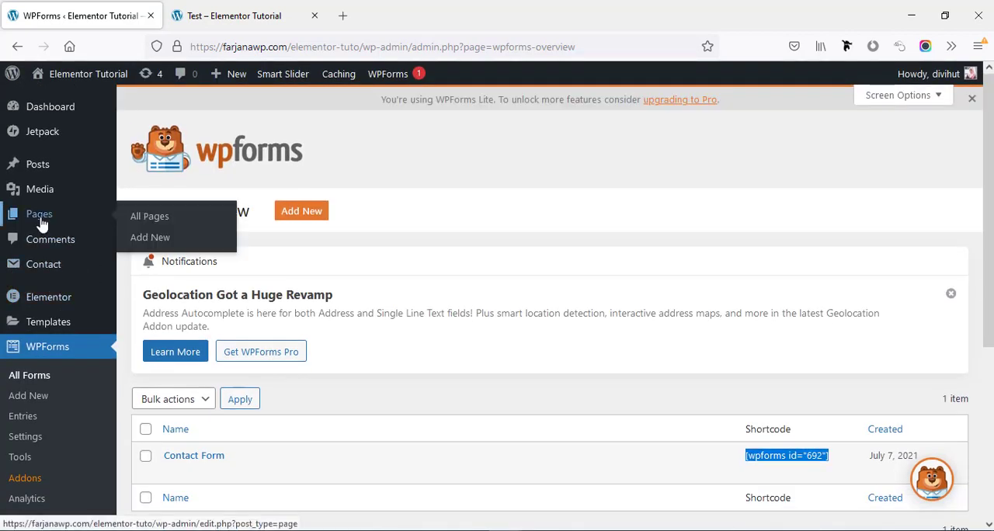
left_click(42, 223)
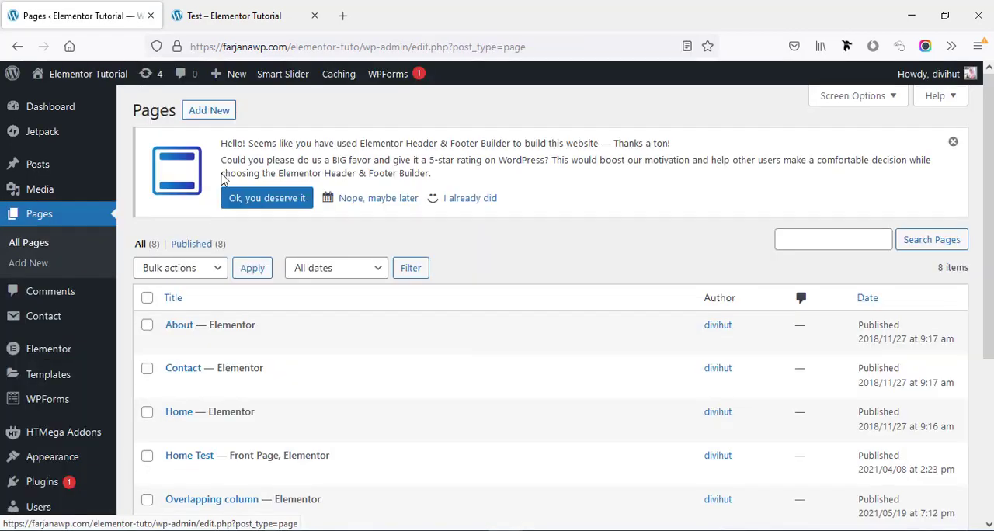
left_click(209, 111)
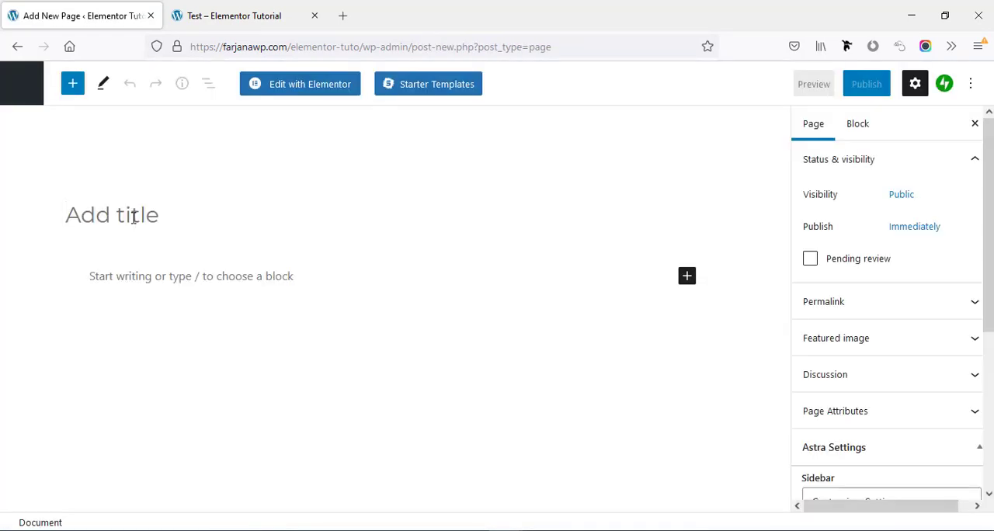
type("Test 2")
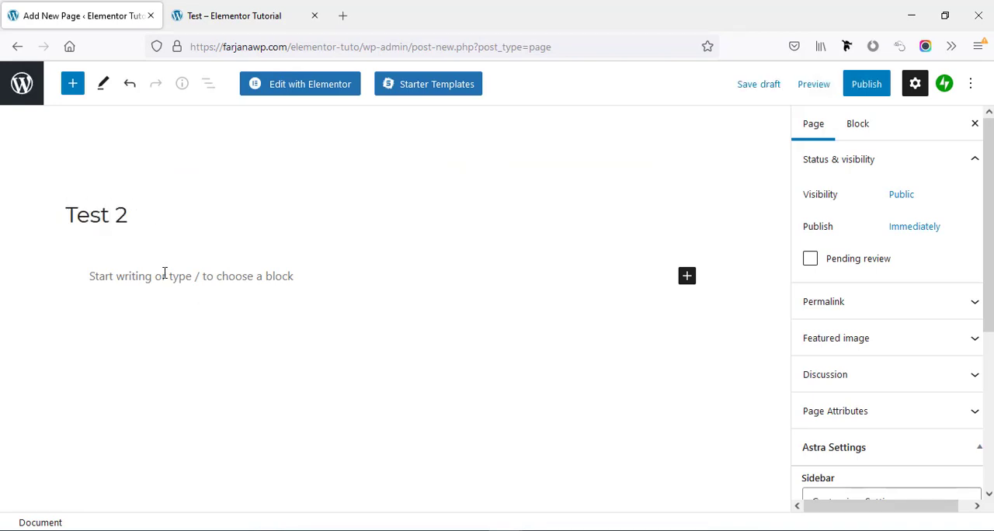
left_click(164, 273)
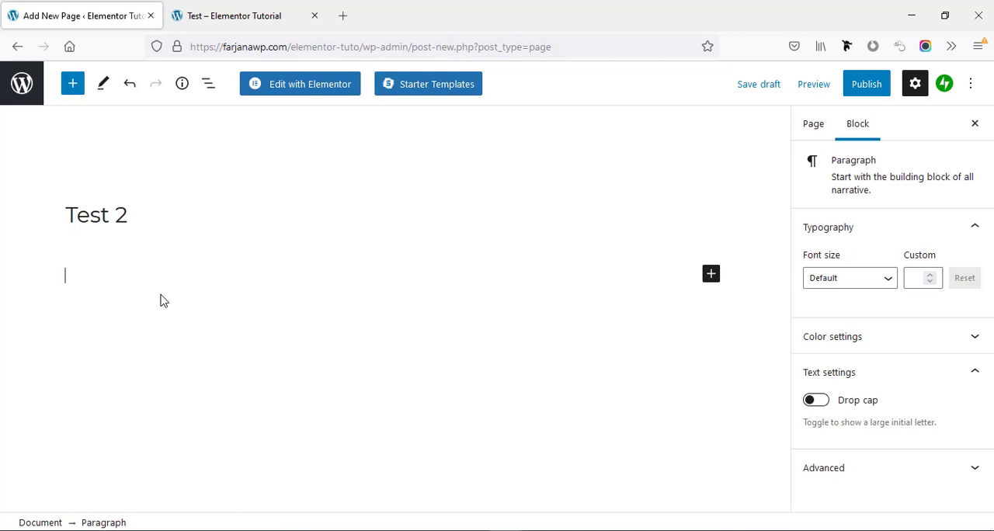
key("ctrl+v")
left_click(865, 84)
left_click(849, 83)
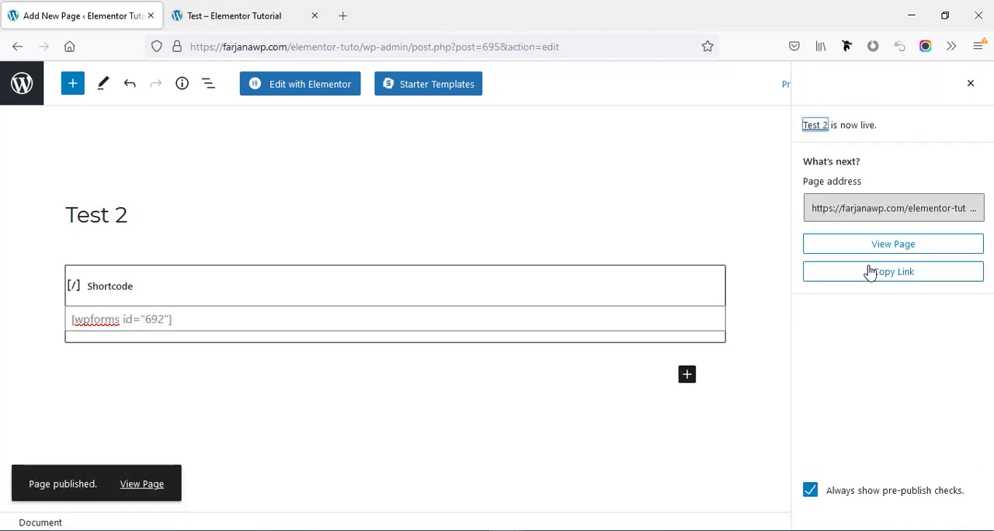
View the published Test 2 page and examine the form produced by the shortcode
left_click(864, 243)
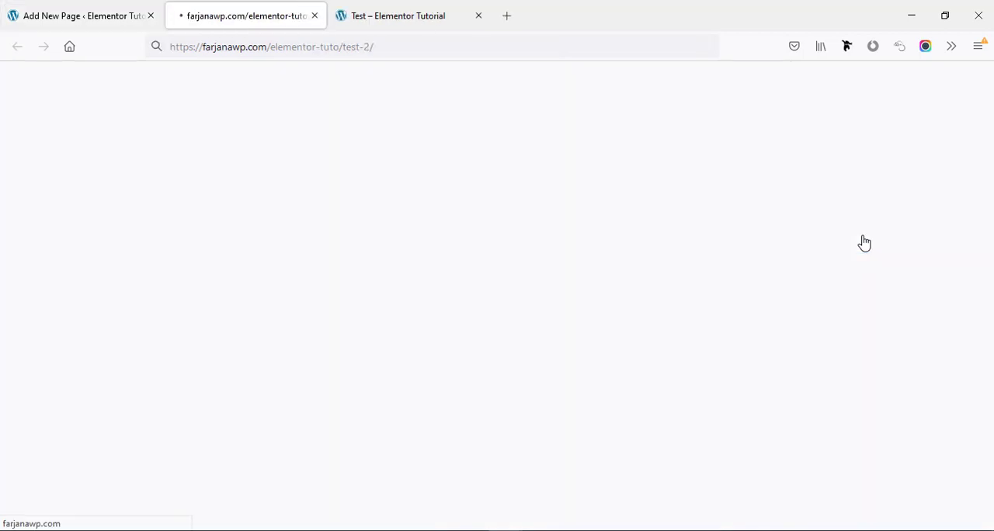
scroll(296, 236, "down", 3)
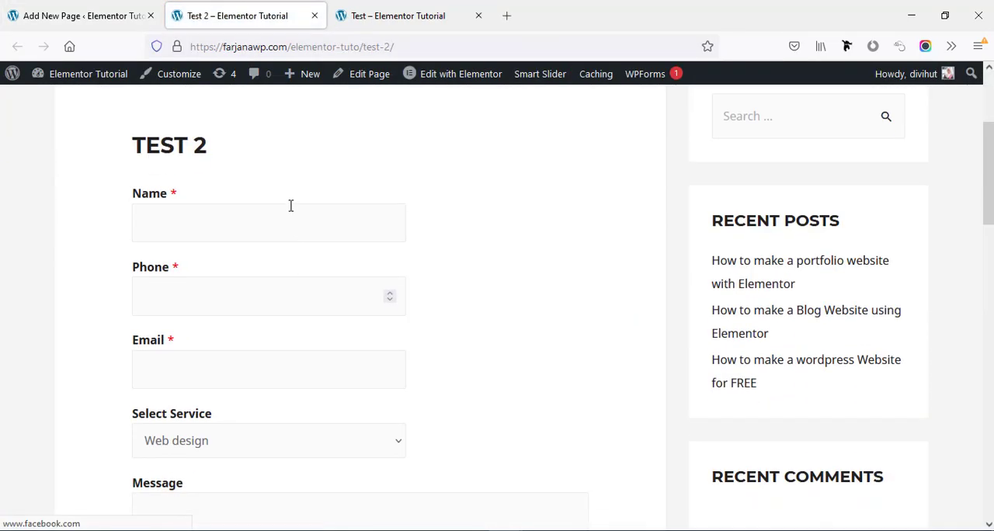
scroll(253, 272, "down", 3)
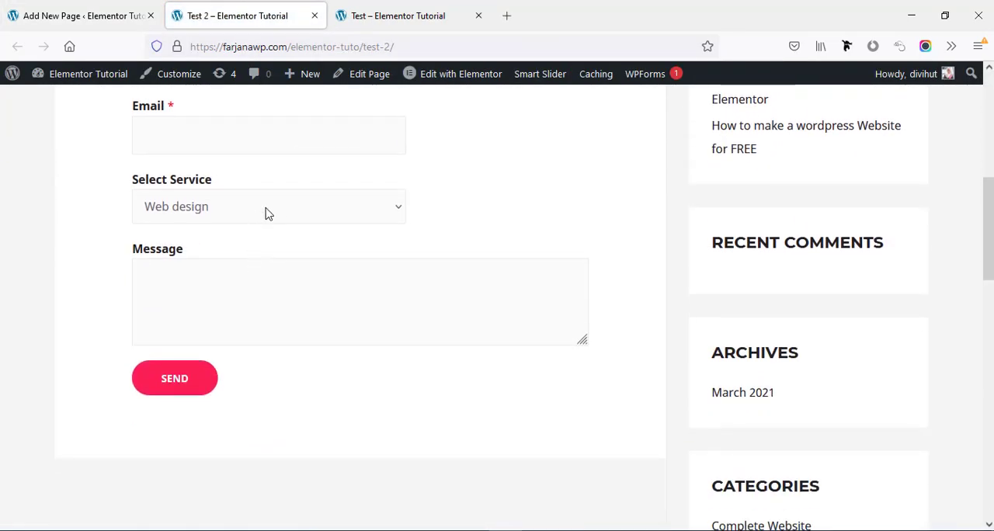
left_click(293, 218)
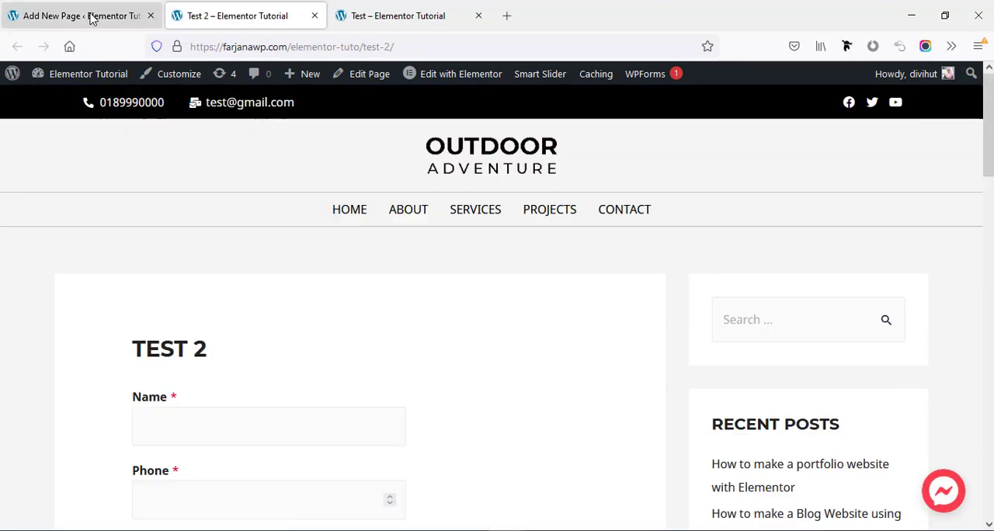
Return to the site's page list, add an empty page titled "New Page", and publish it
left_click(91, 18)
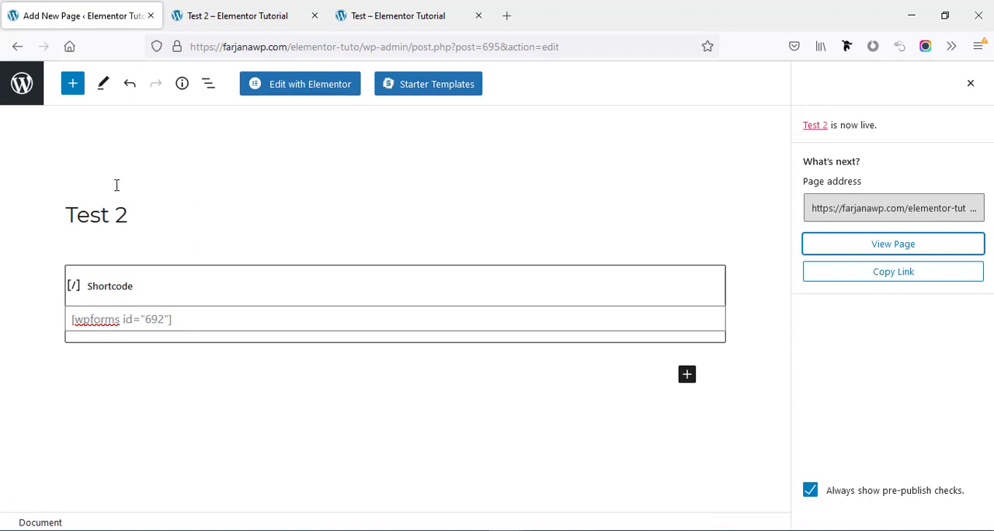
left_click(21, 90)
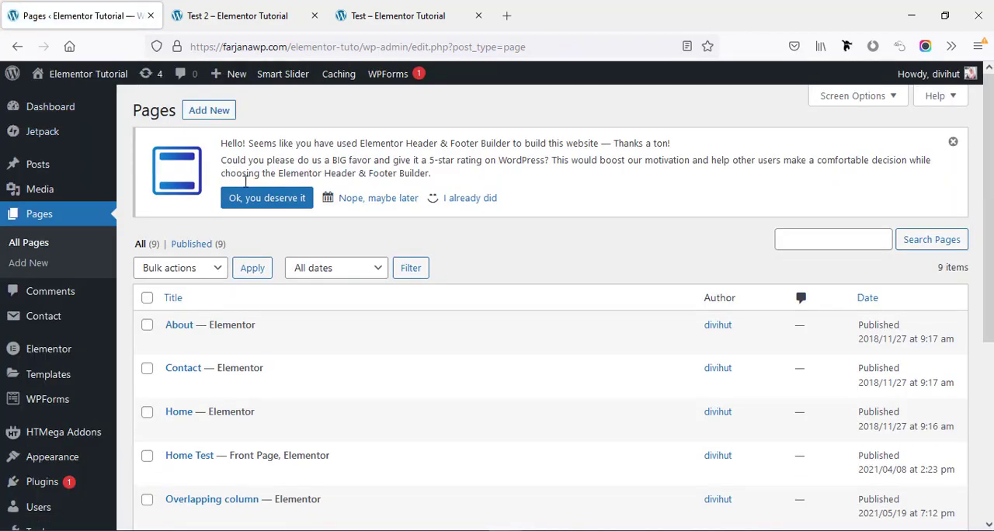
left_click(199, 113)
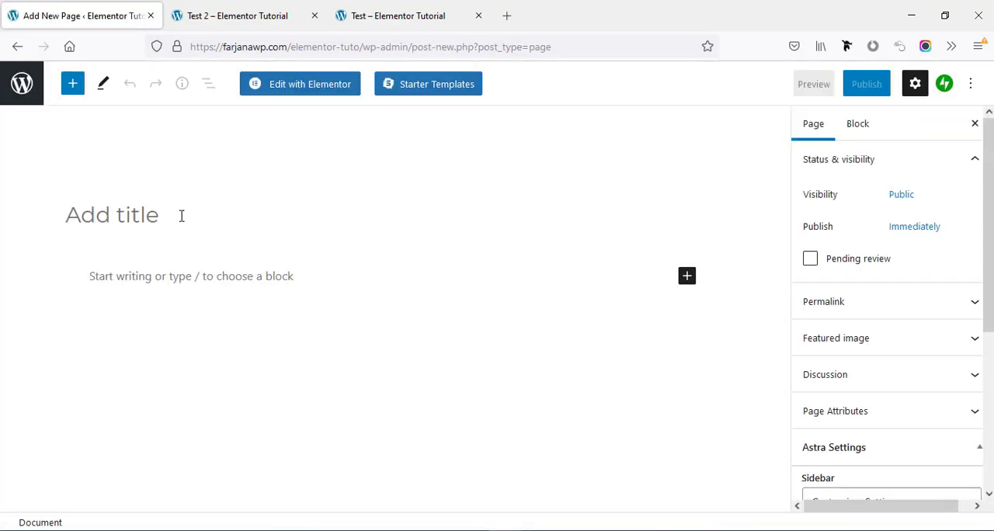
type("New Page")
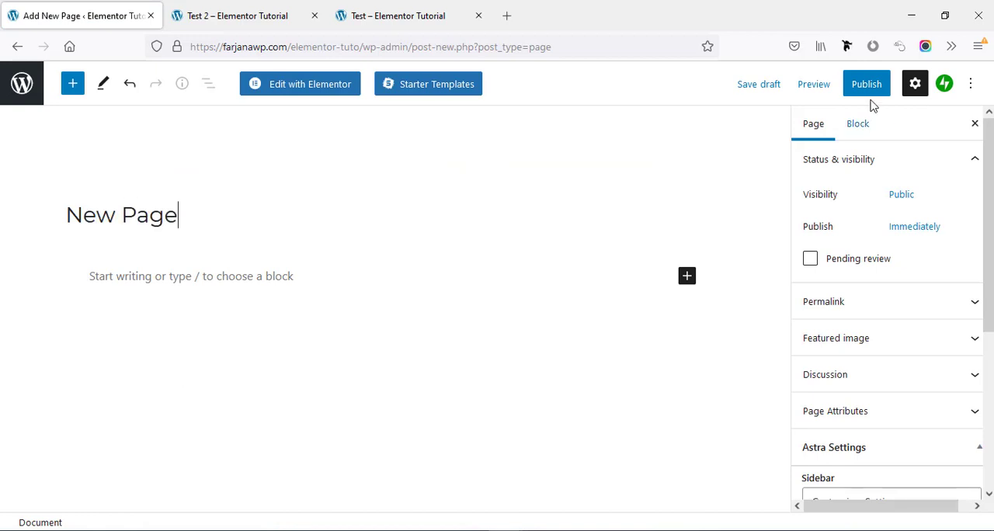
left_click(867, 85)
left_click(858, 87)
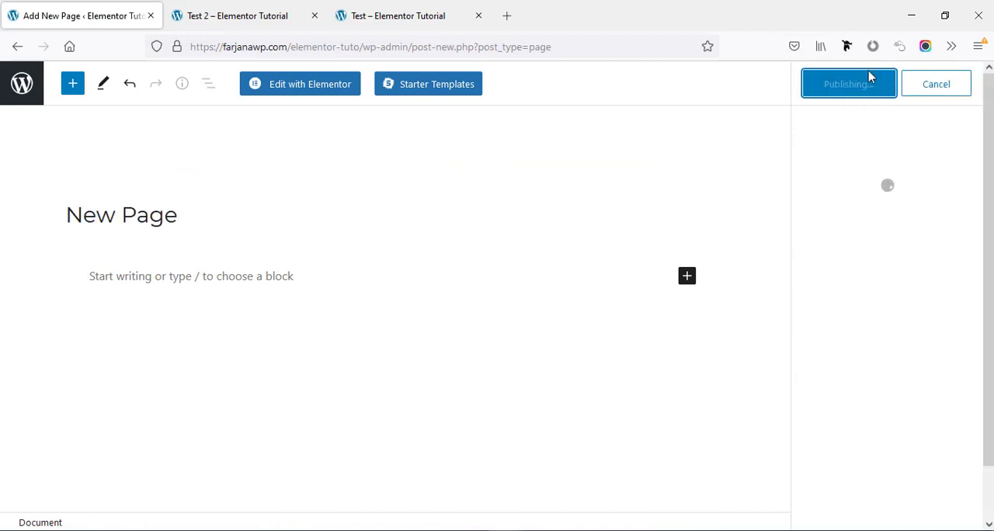
Open the new page in Elementor and add a three-column section with a wide middle column and narrow side columns
left_click(302, 90)
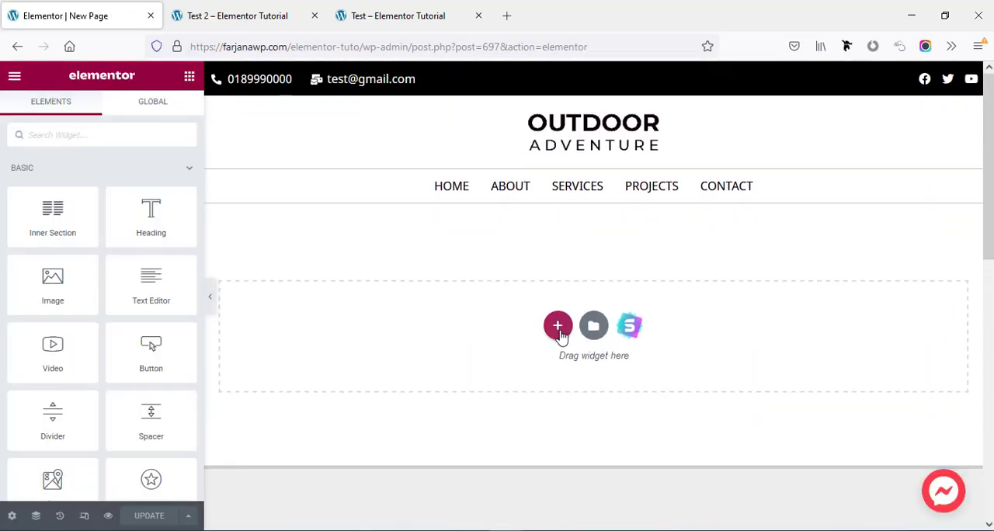
left_click(558, 327)
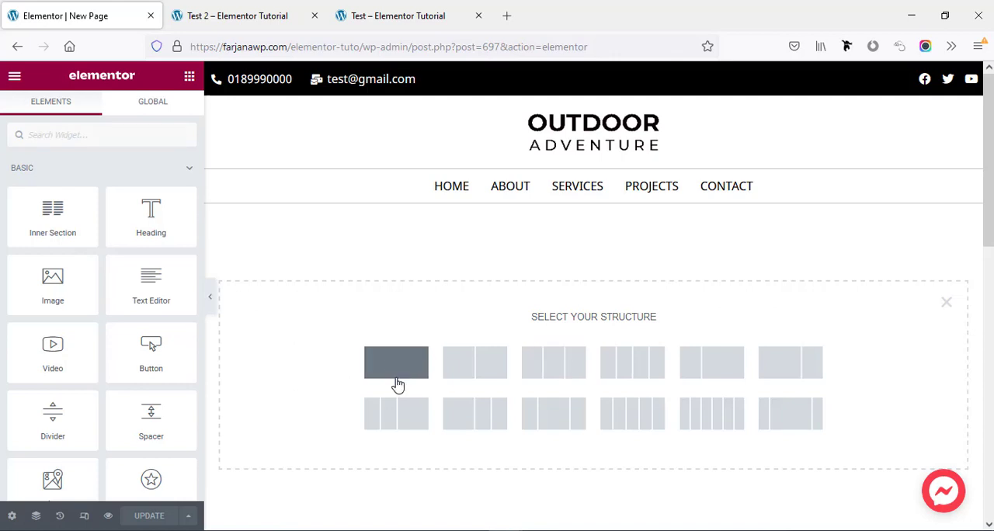
left_click(786, 417)
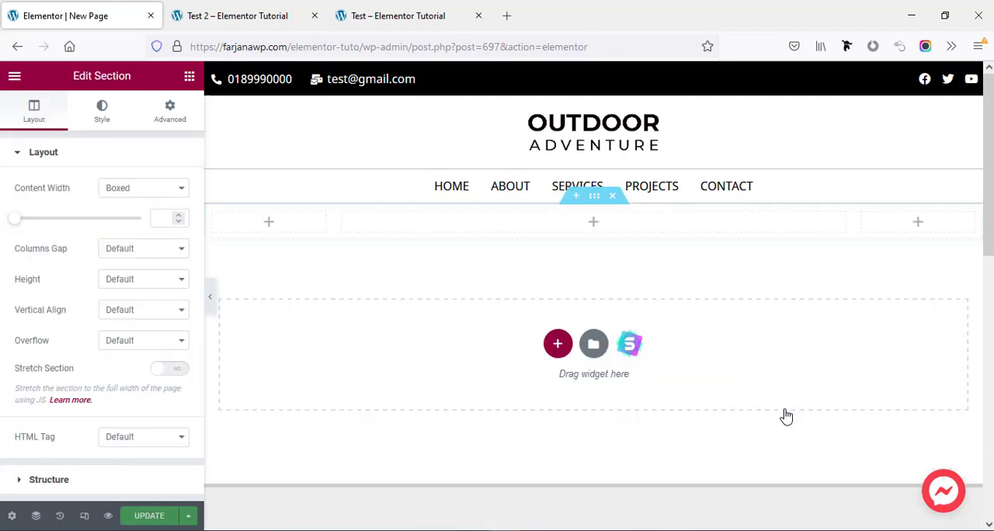
Find the WPForms widget, place it in the section's middle column, and set its form to Contact Form
left_click(594, 226)
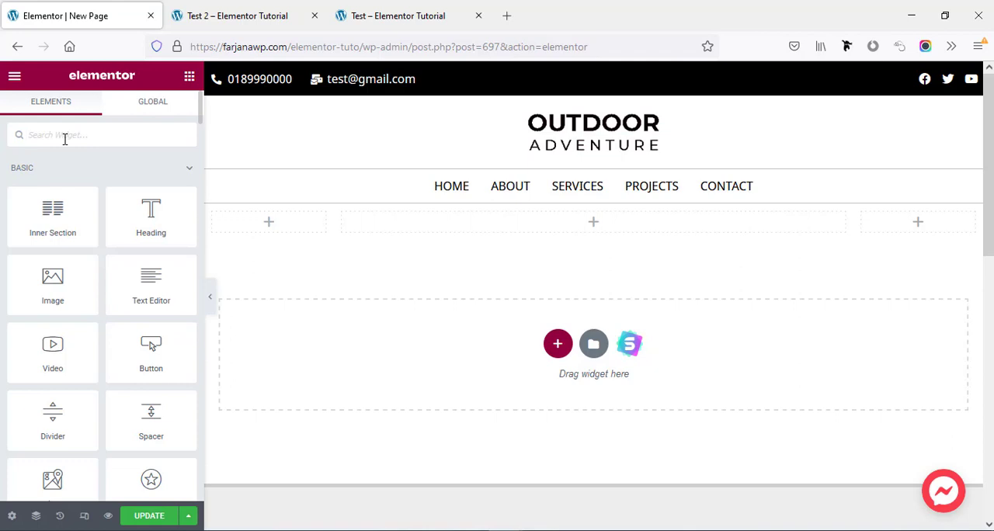
type("wpfo")
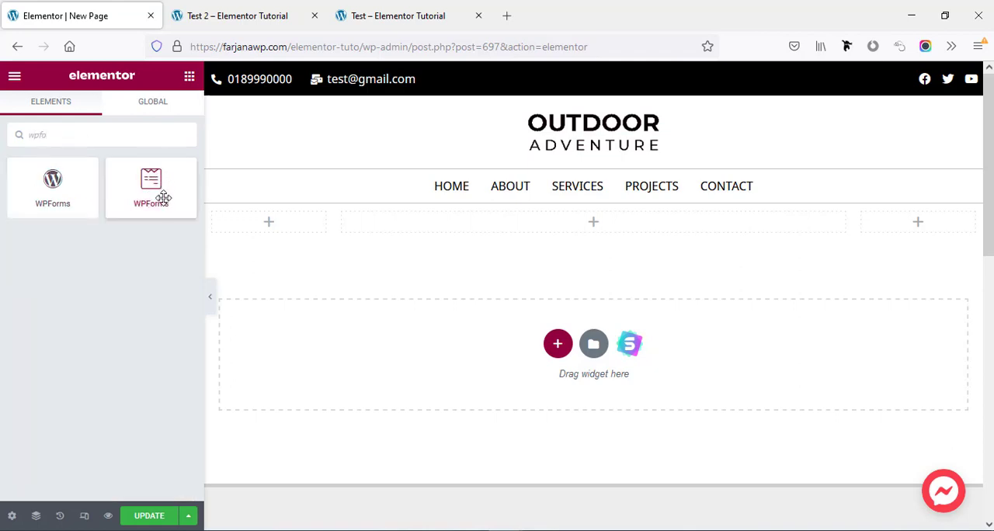
left_click_drag(152, 191, 572, 227)
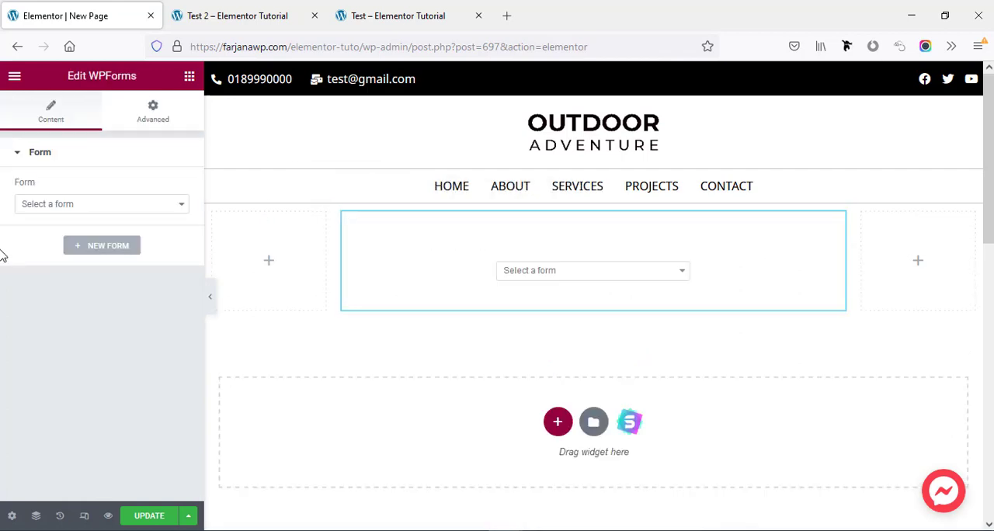
left_click(147, 206)
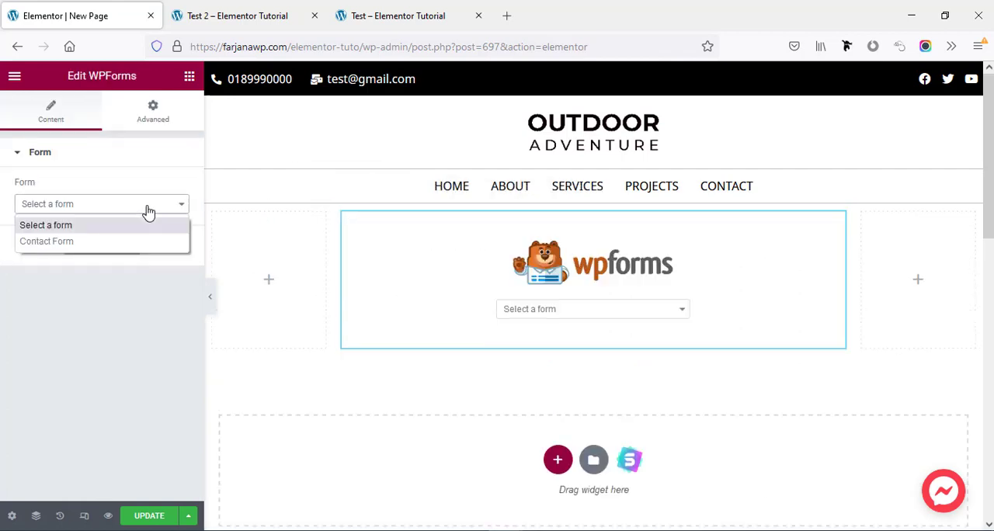
left_click(117, 244)
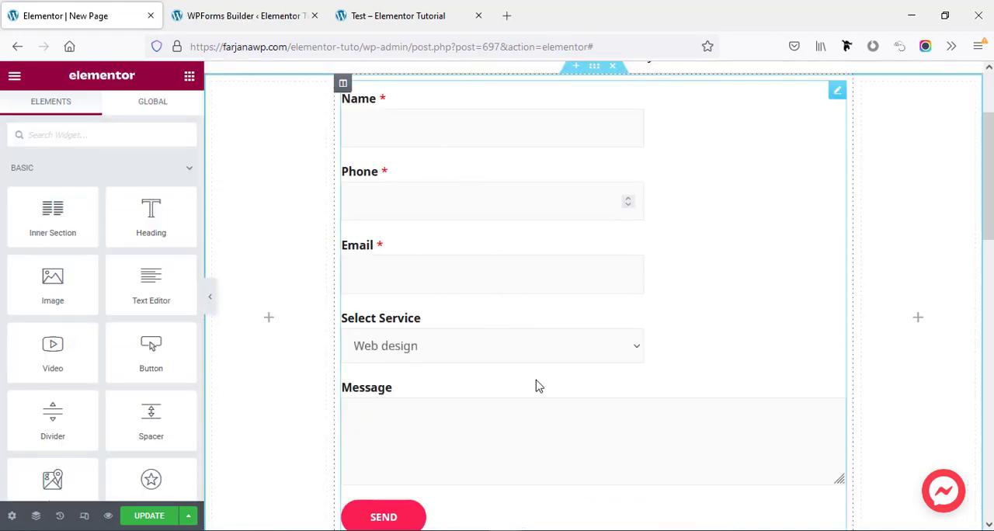
Update the page in Elementor and view the published New Page with its contact form
scroll(310, 411, "down", 2)
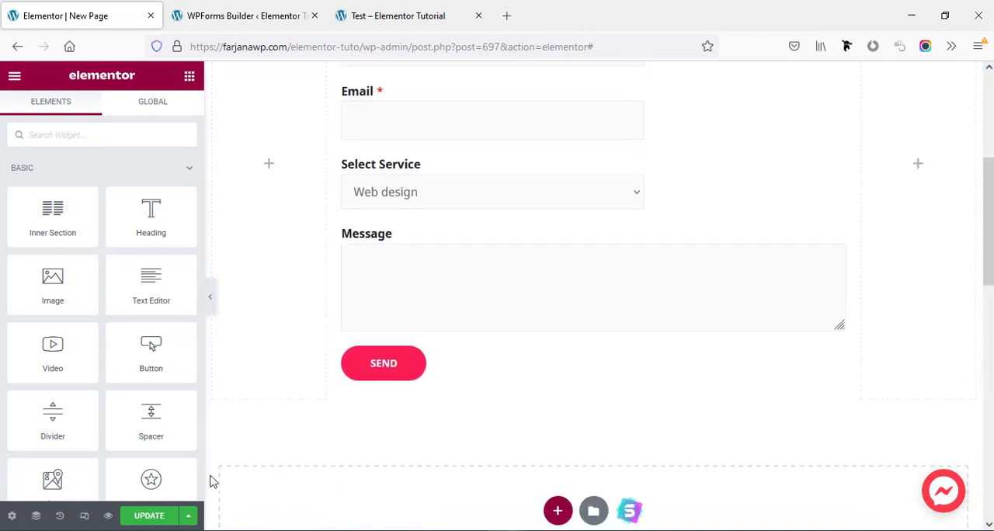
left_click(142, 517)
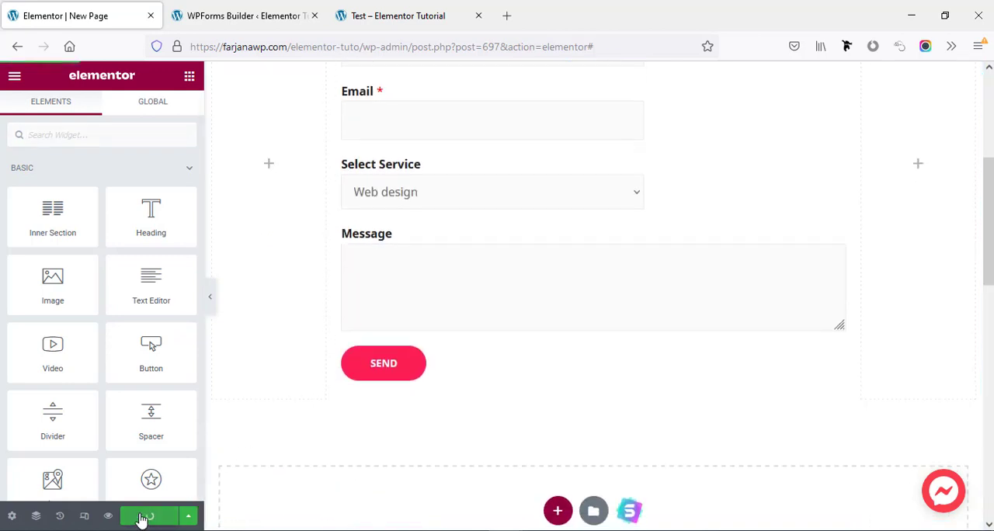
left_click(15, 76)
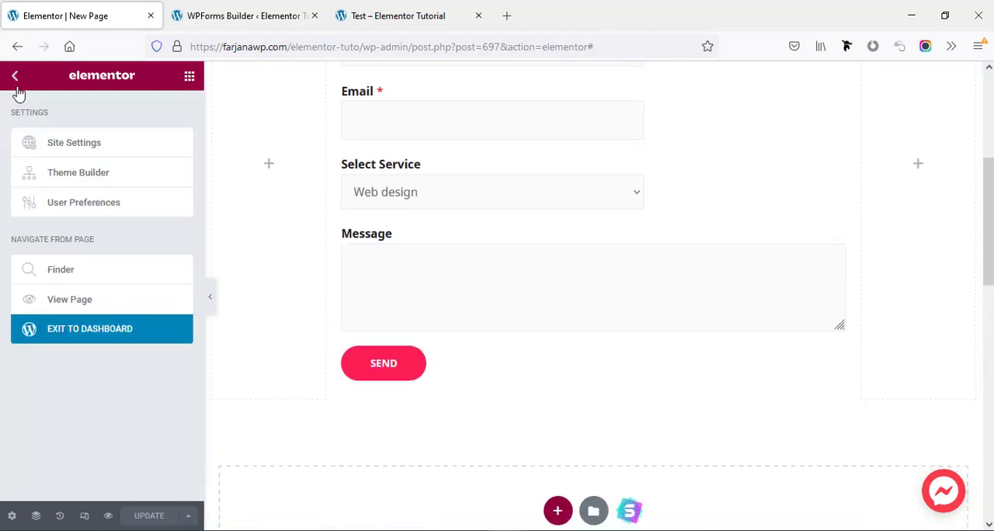
left_click(83, 308)
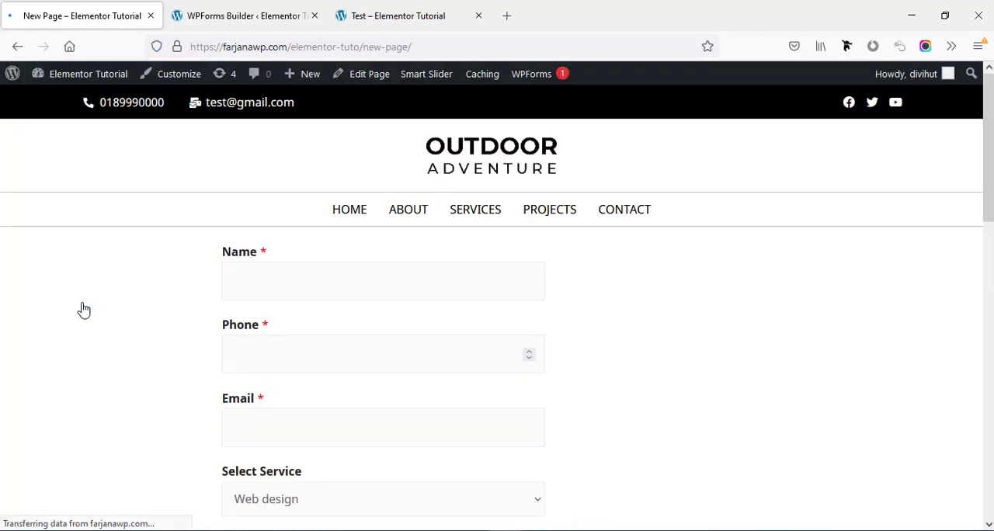
scroll(286, 388, "down", 4)
scroll(286, 355, "up", 4)
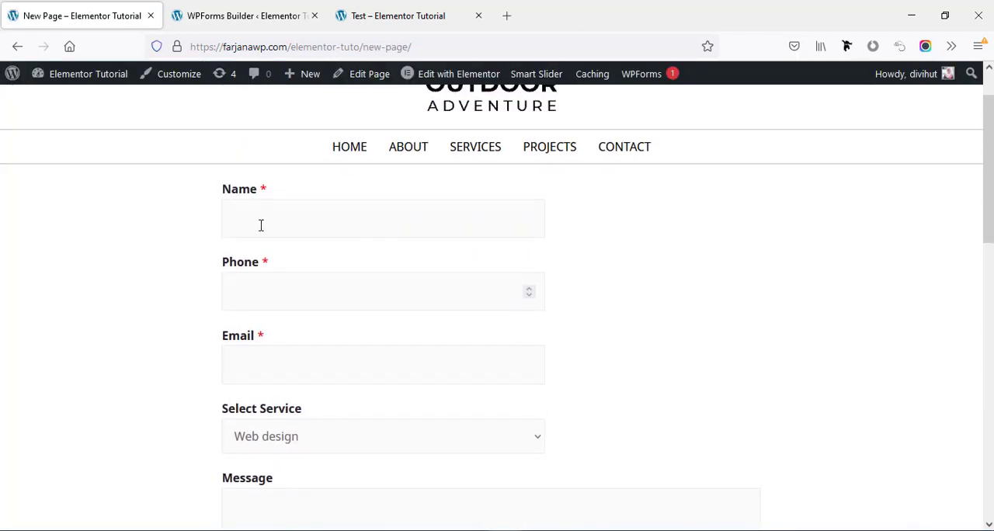
Fill in the form's name, phone and email, choose Graphics design as the service, enter the message "test information", and send it
left_click(261, 225)
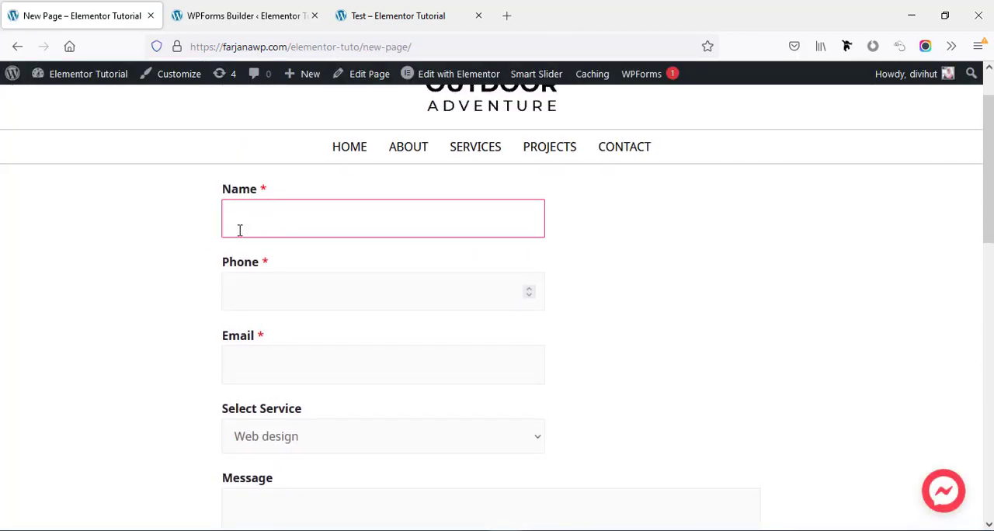
type("farjana")
left_click(256, 290)
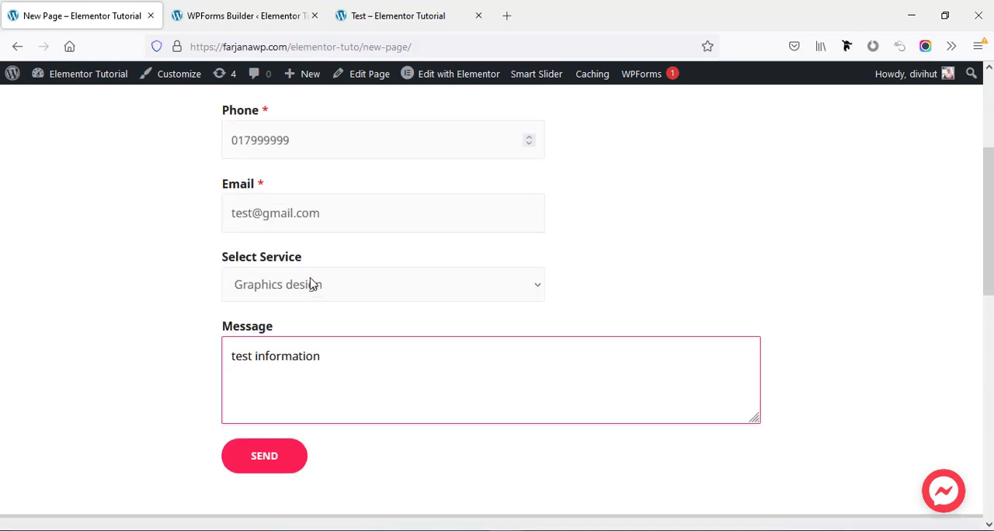
scroll(310, 278, "up", 2)
scroll(312, 273, "down", 2)
scroll(312, 274, "down", 2)
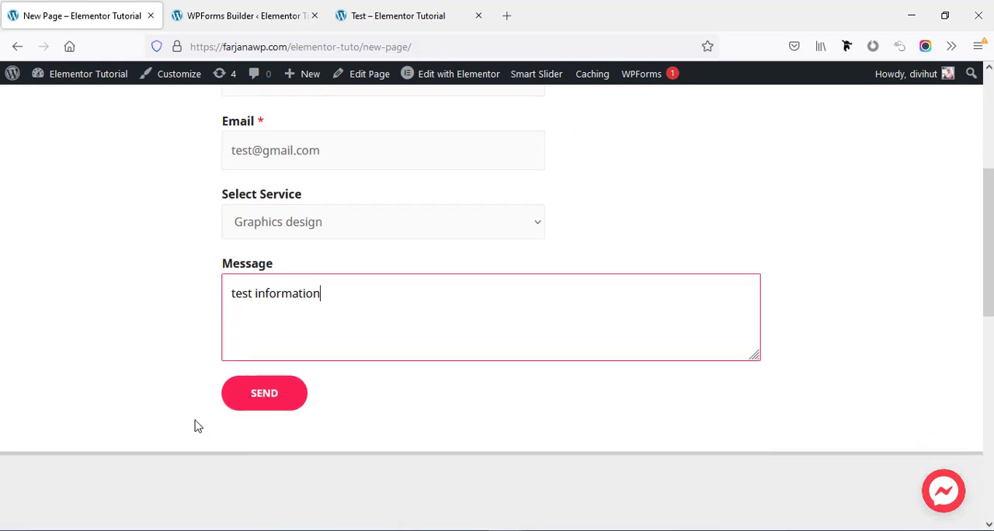
left_click(263, 394)
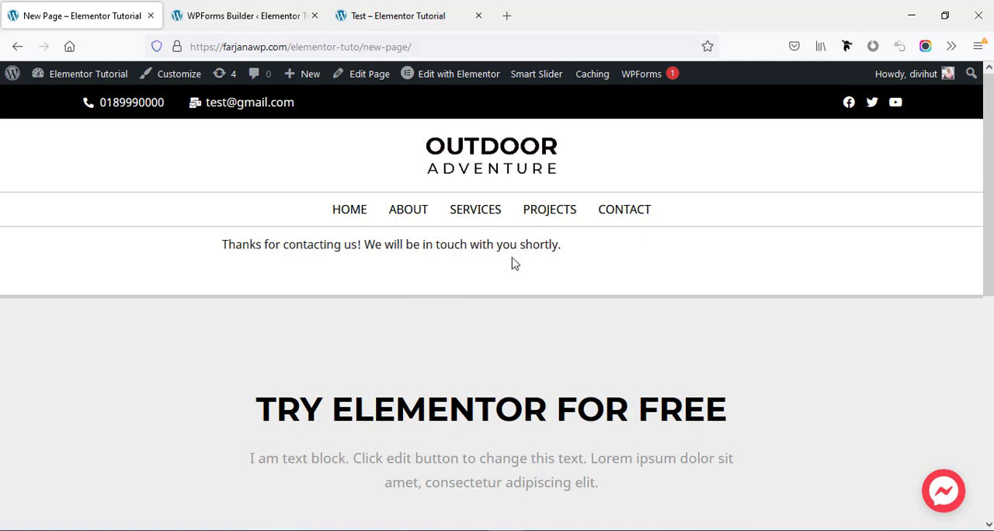
Switch to the Gmail inbox, open the "New Entry: Contact Form" email, and check the submitted field values
left_click(506, 16)
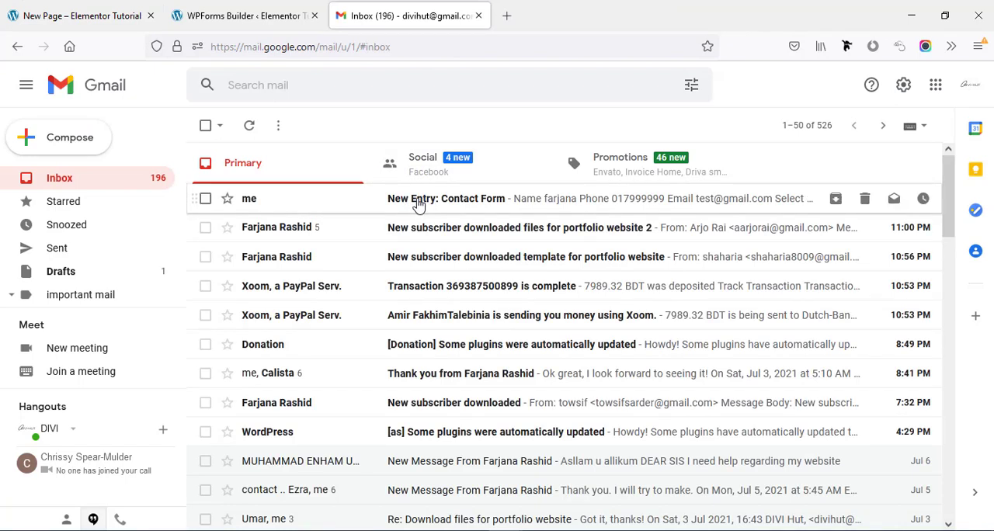
left_click(417, 204)
scroll(439, 276, "down", 3)
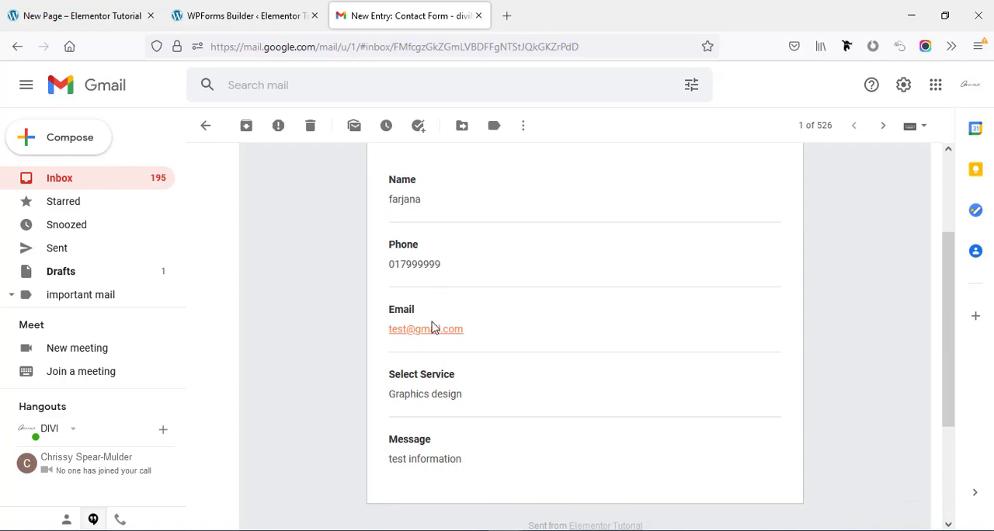
scroll(423, 333, "down", 2)
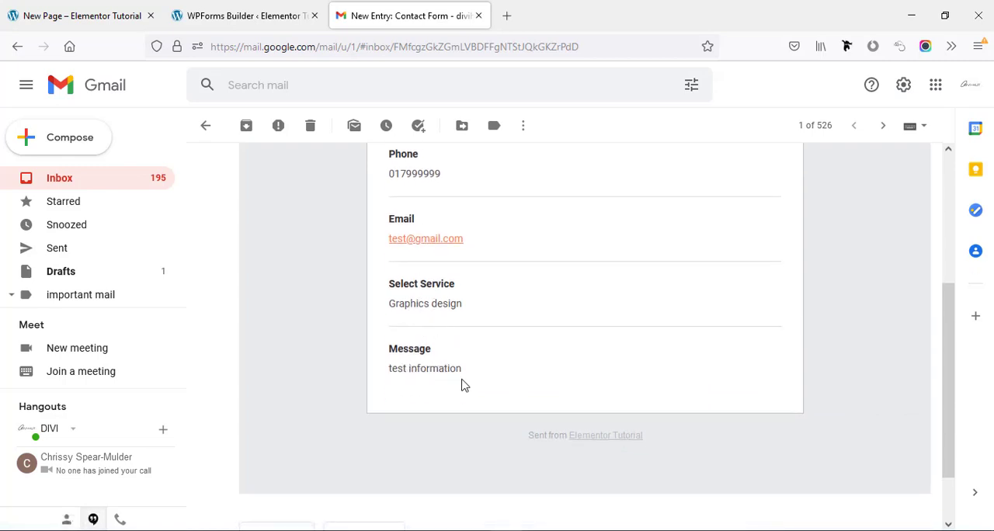
scroll(437, 294, "up", 3)
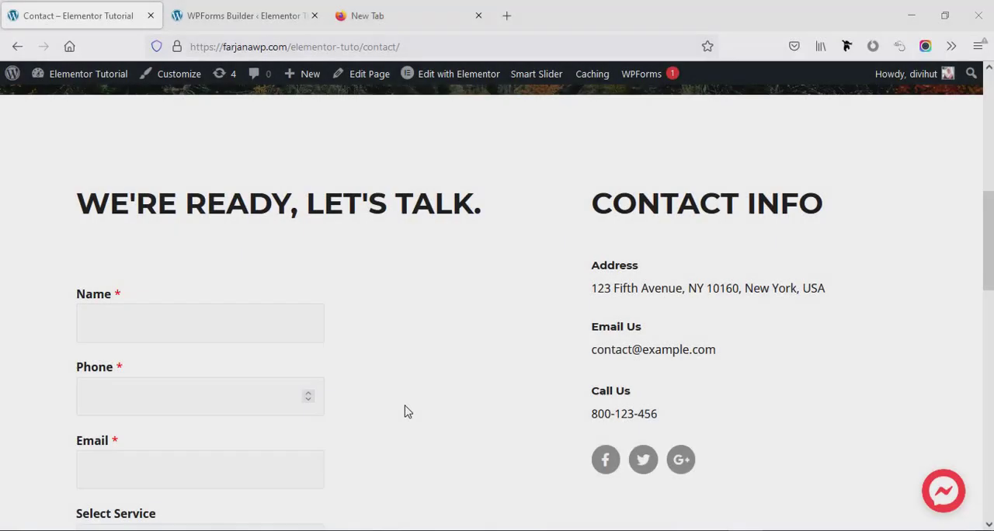
Check the form on the Contact page, return to the WPForms builder, and set the Name field's size to Large
scroll(409, 412, "down", 1)
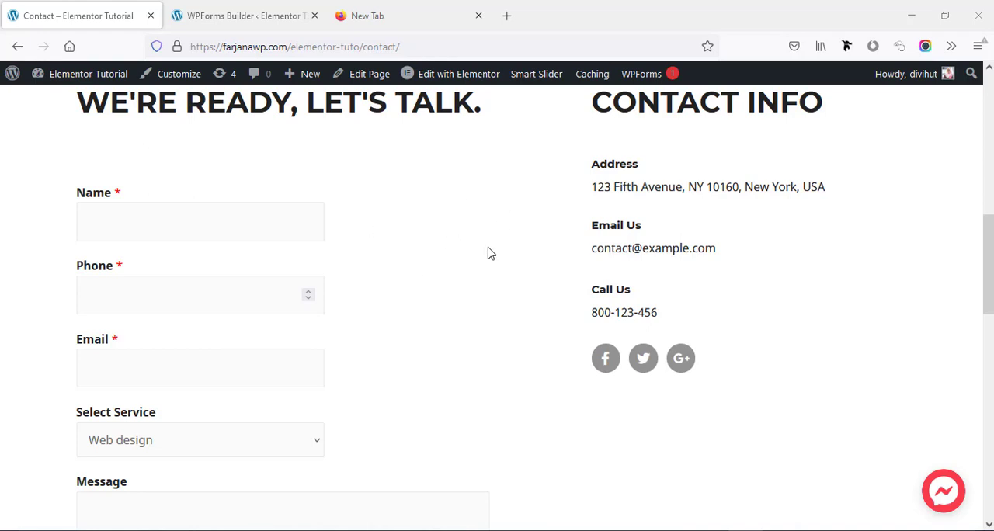
scroll(489, 326, "down", 3)
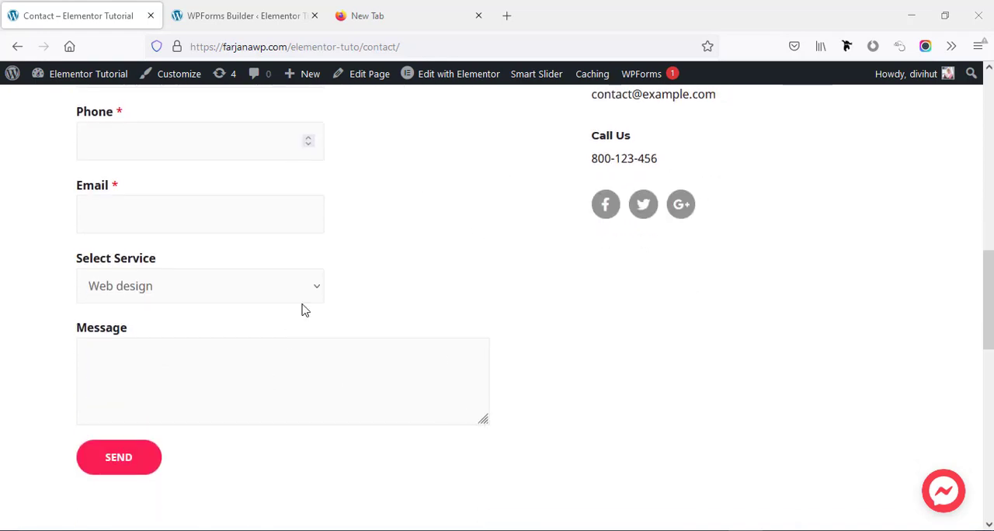
scroll(308, 287, "up", 3)
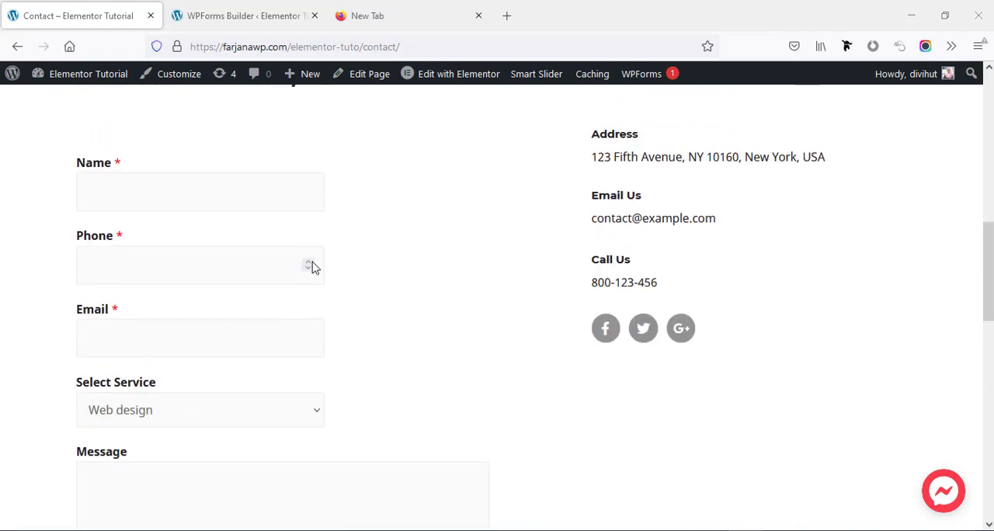
left_click(214, 20)
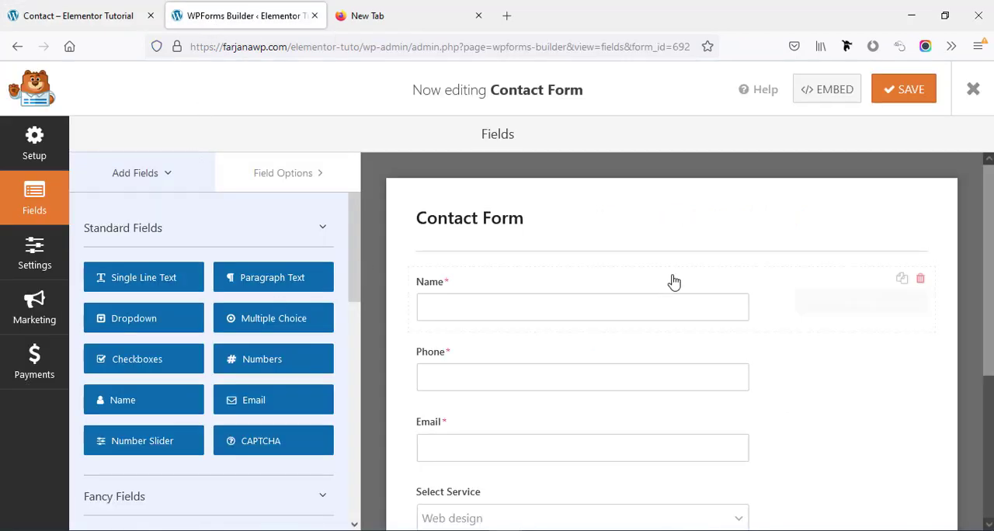
left_click(820, 305)
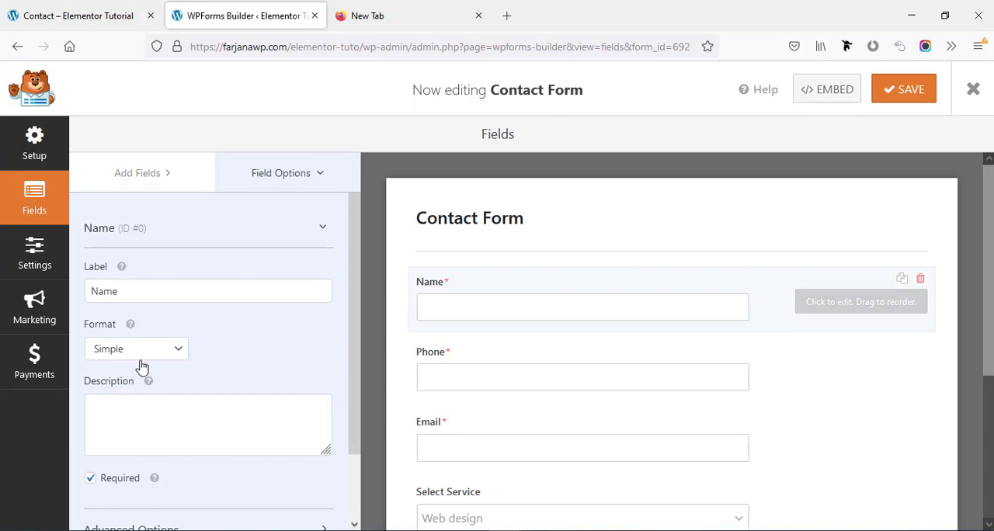
scroll(155, 453, "down", 2)
left_click(153, 458)
scroll(184, 381, "down", 3)
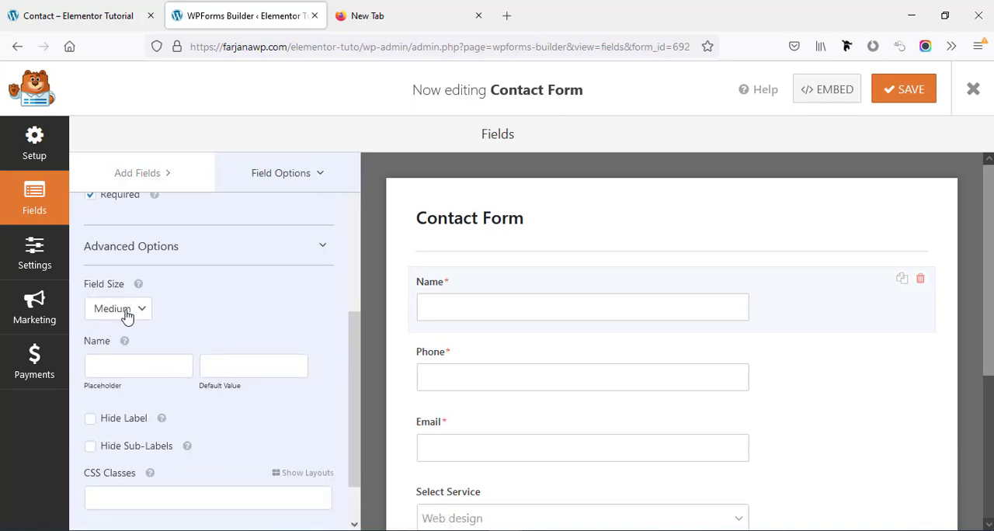
left_click(133, 311)
left_click(129, 377)
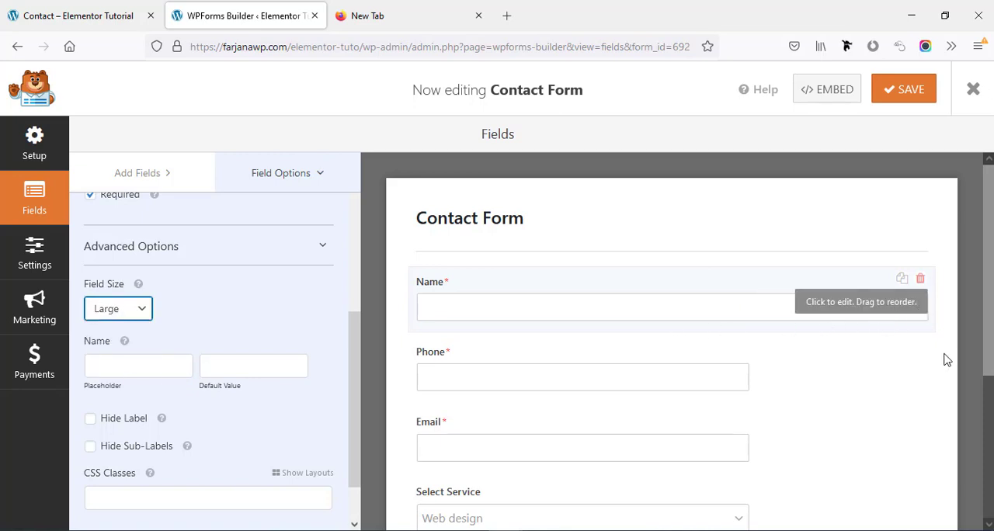
Set the field size of Phone, Email and Select Service to Large and save the form
left_click(832, 378)
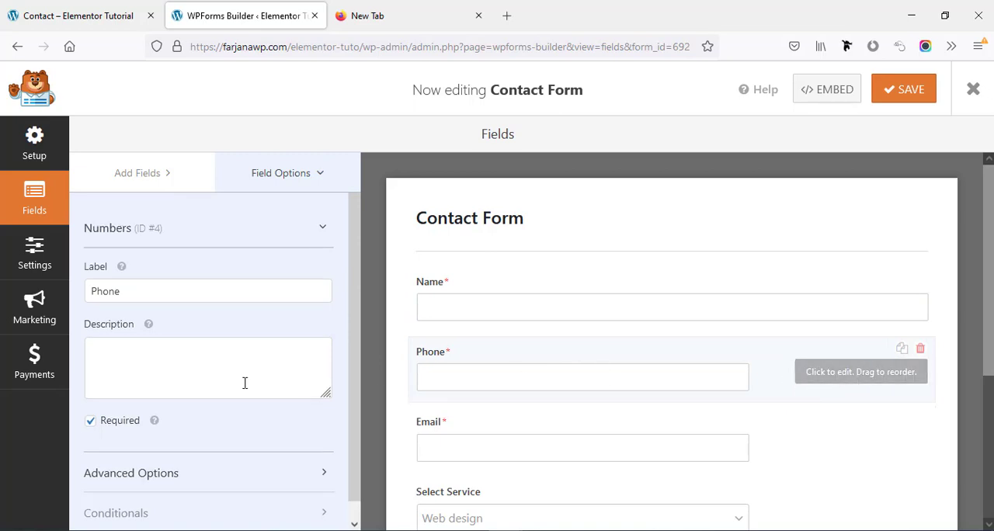
left_click(131, 473)
scroll(131, 465, "down", 3)
left_click(109, 315)
left_click(125, 378)
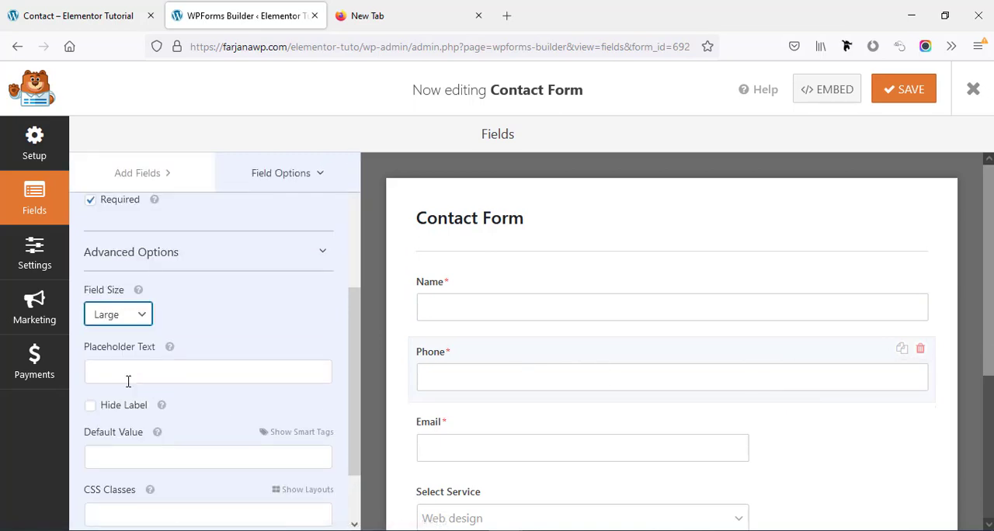
left_click(777, 511)
left_click(891, 92)
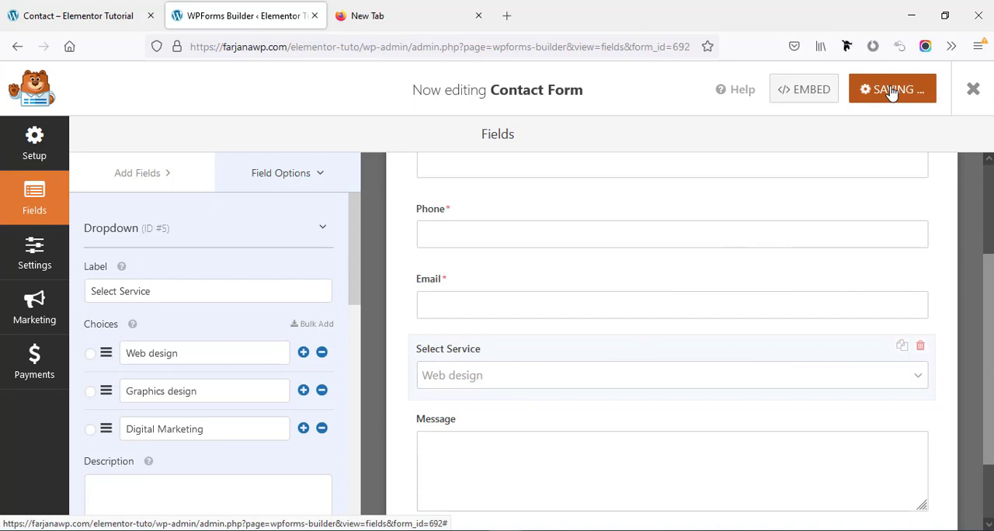
Reload the Contact page and examine the widths of the form's fields
left_click(78, 16)
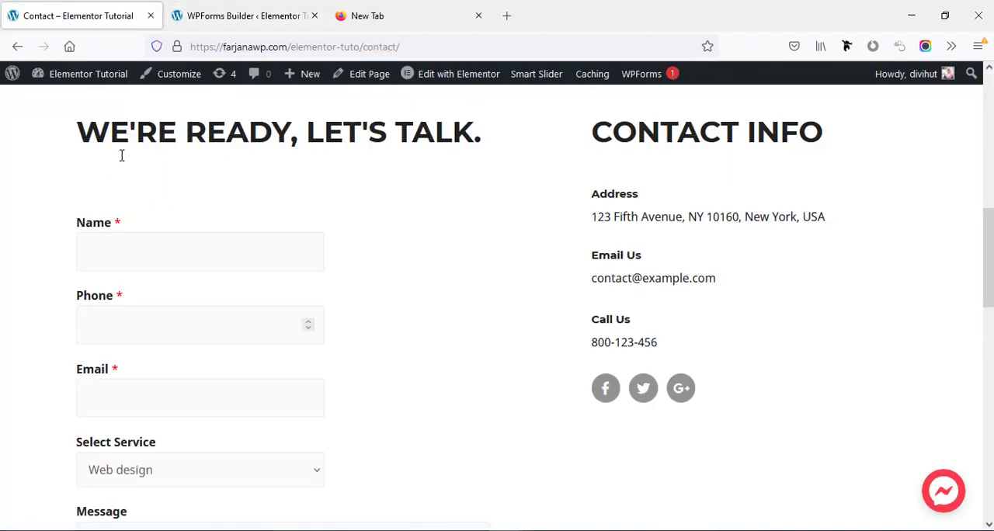
right_click(13, 191)
left_click(110, 206)
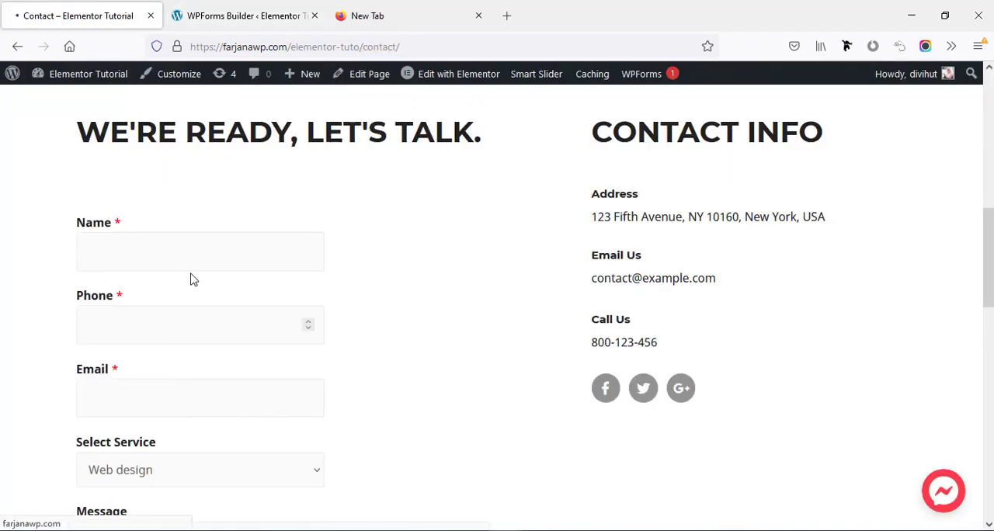
scroll(194, 277, "down", 3)
scroll(196, 275, "up", 1)
scroll(196, 275, "down", 2)
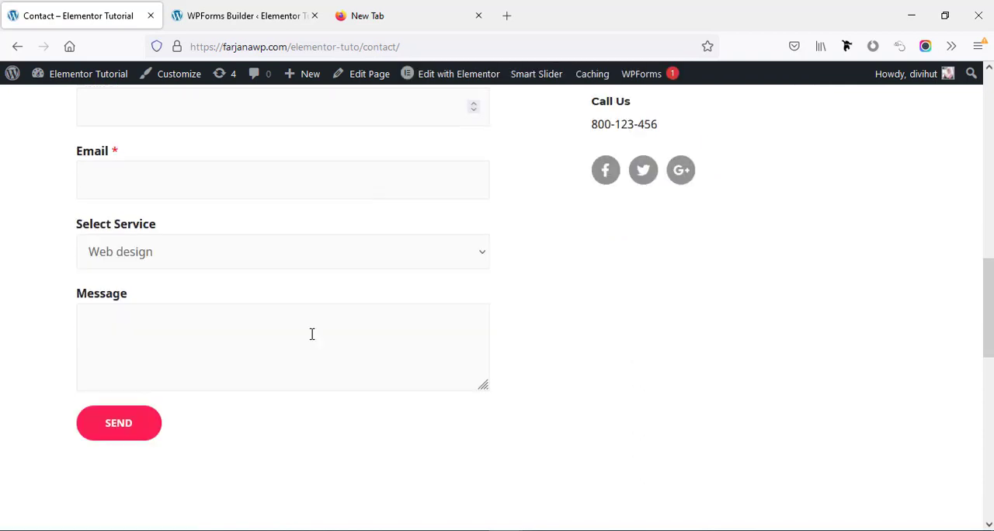
scroll(312, 334, "up", 2)
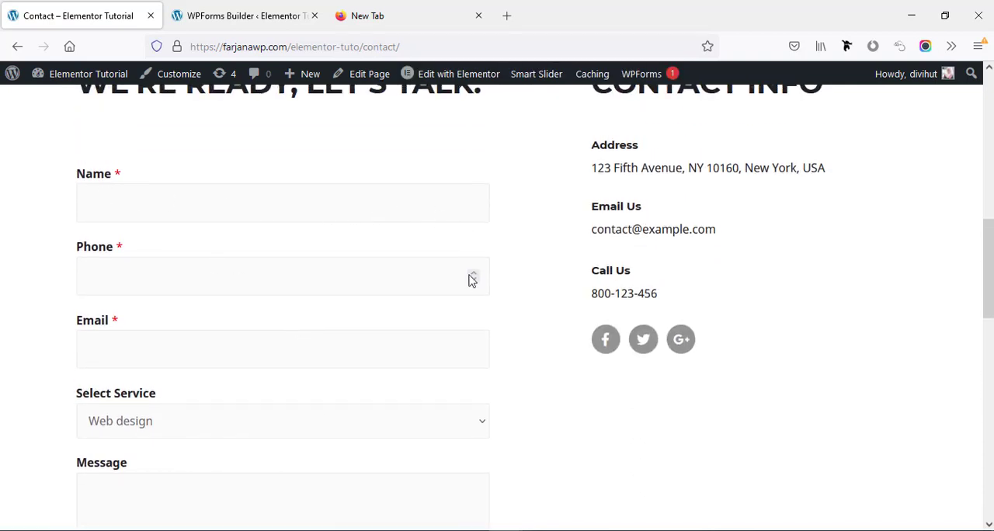
scroll(488, 360, "down", 2)
scroll(489, 366, "up", 4)
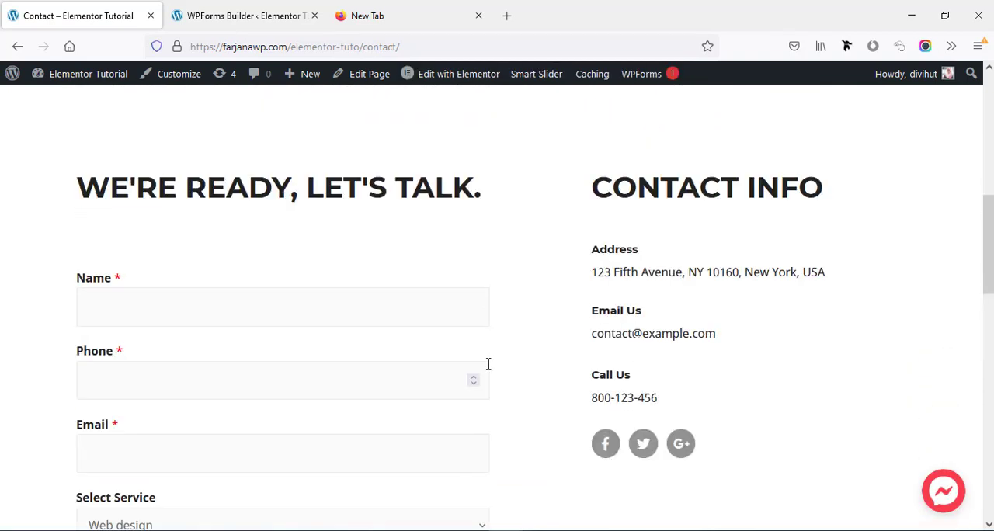